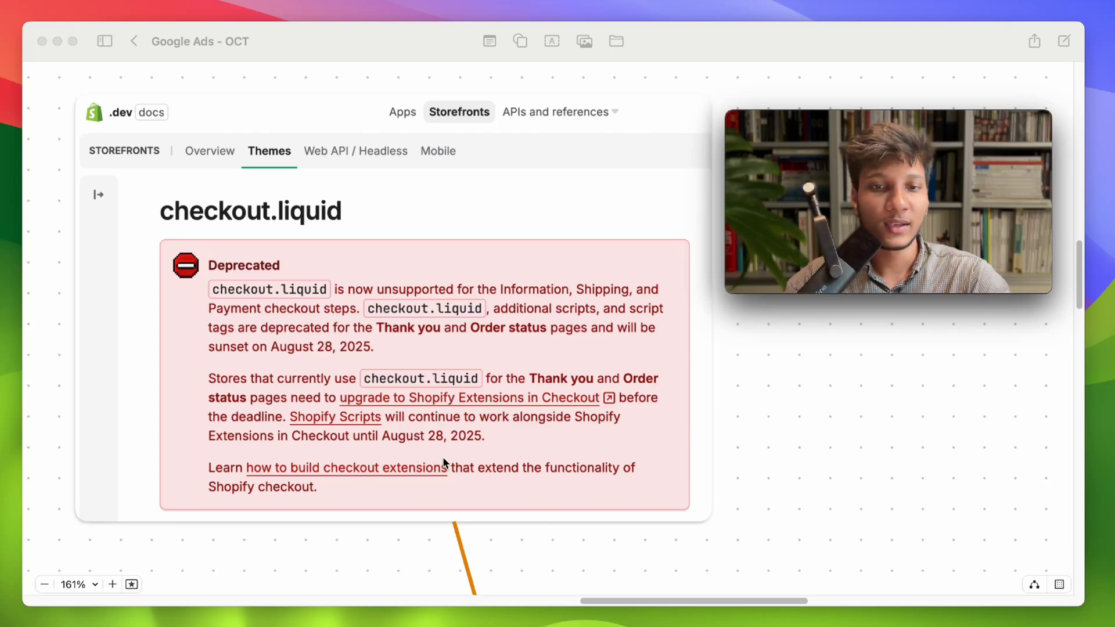
- Scroll the 'Google Ads - OCT' board down past the checkout.liquid notice to the LinkedIn post screenshot
scroll(493, 435, "down", 1)
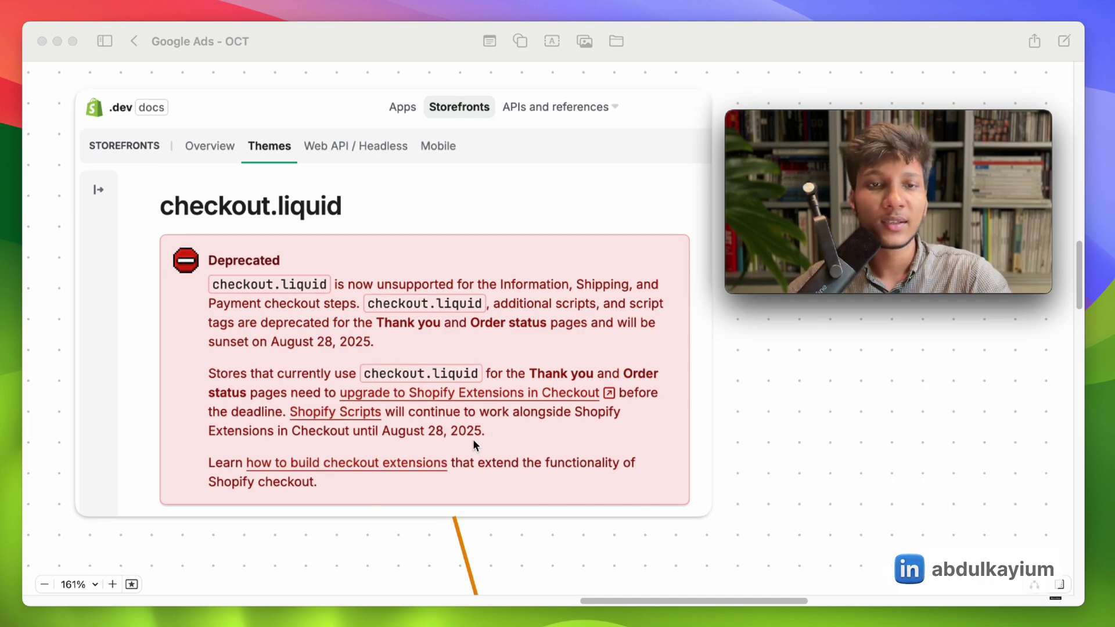
scroll(516, 430, "down", 5)
scroll(516, 431, "down", 10)
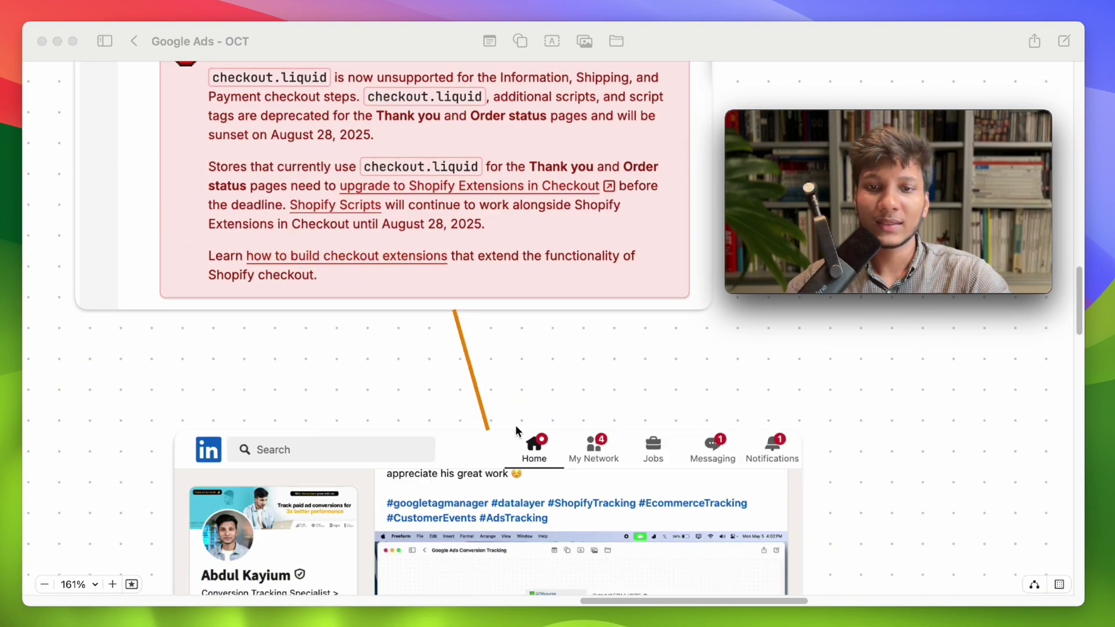
scroll(516, 431, "down", 4)
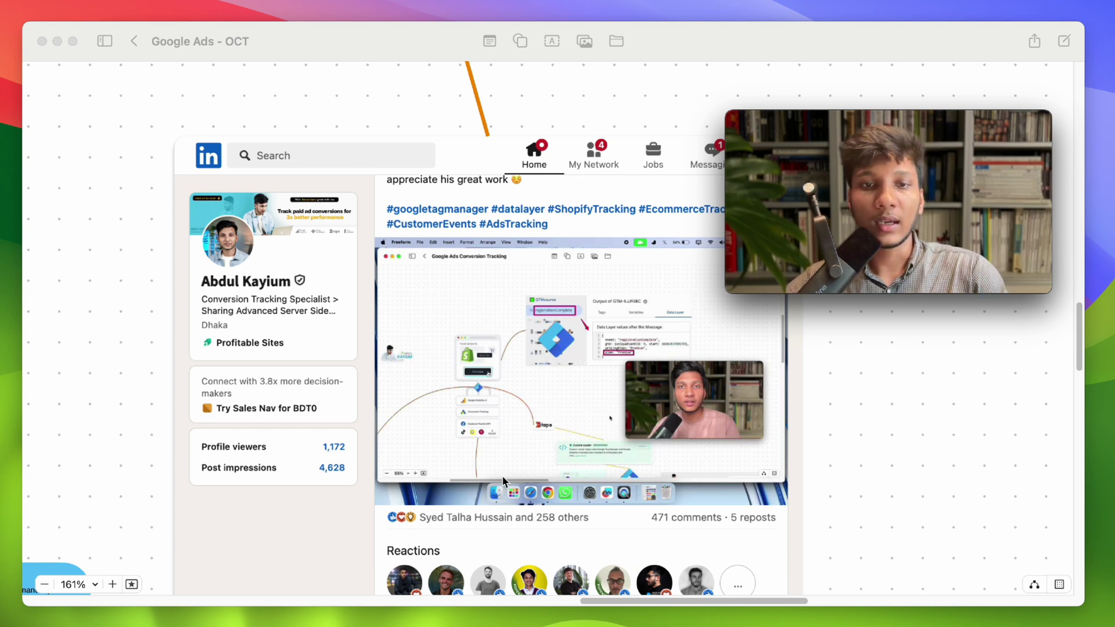
scroll(516, 459, "right", 3)
scroll(516, 459, "down", 1)
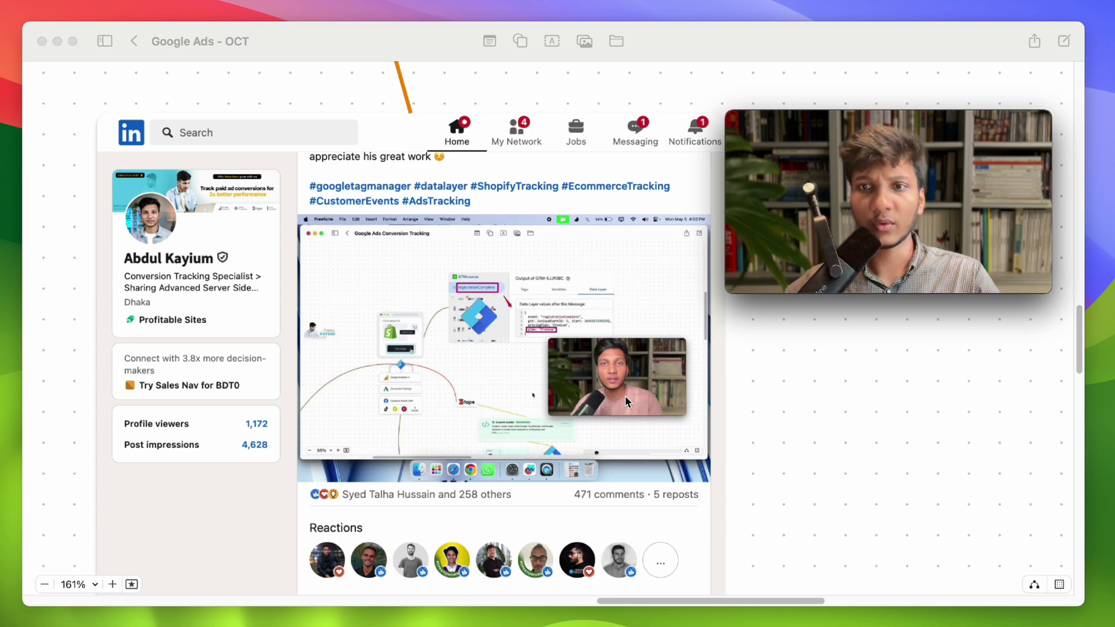
scroll(623, 407, "down", 2)
scroll(620, 411, "down", 10)
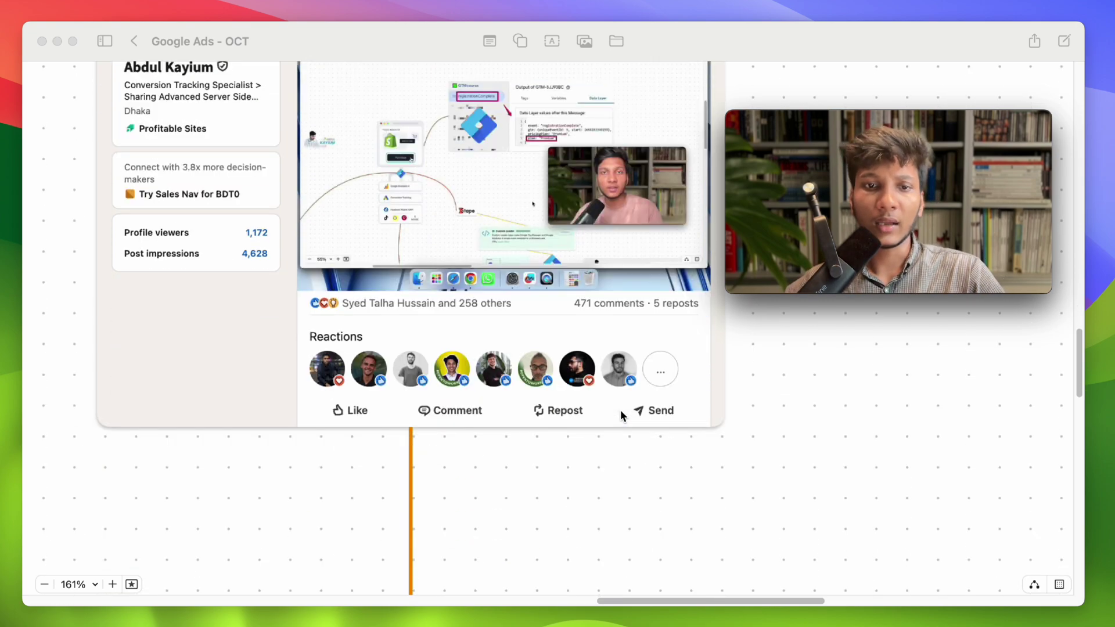
scroll(621, 416, "down", 1)
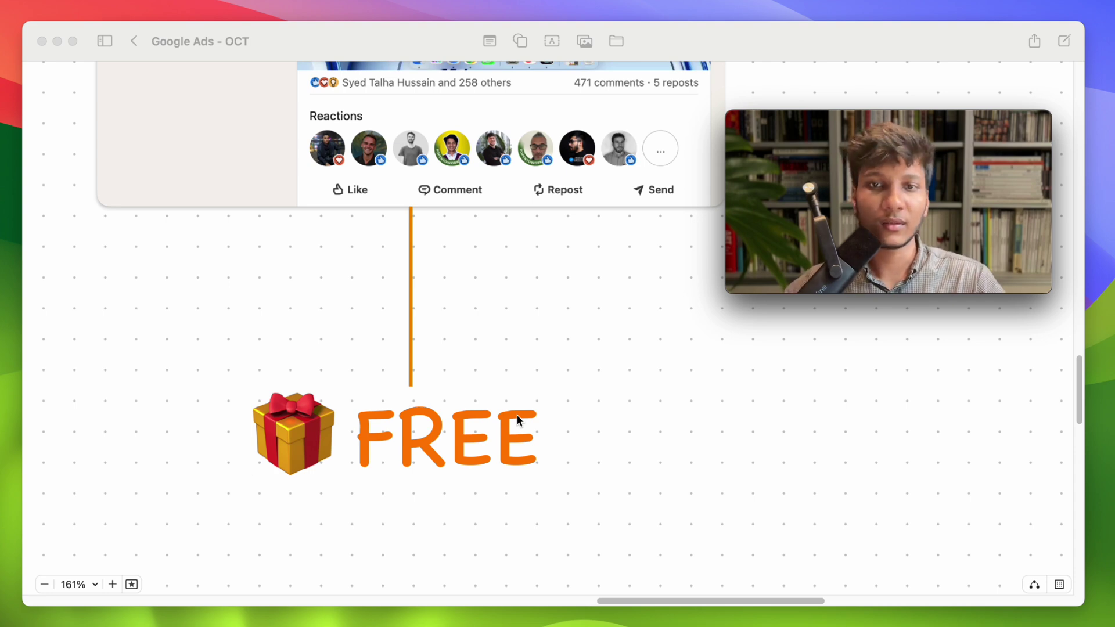
scroll(517, 414, "up", 5)
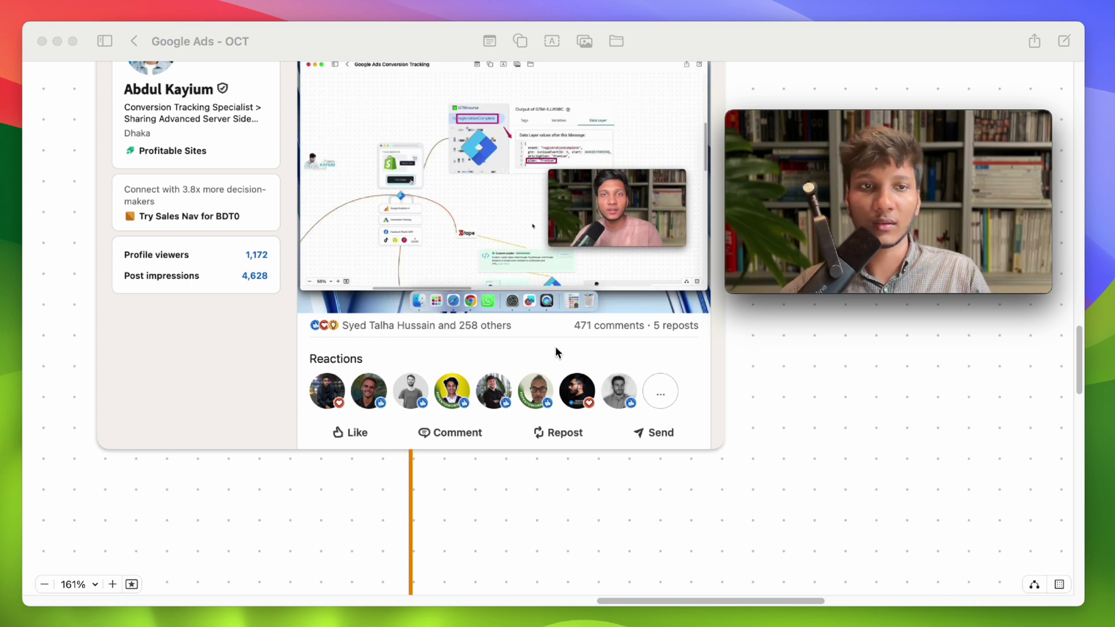
scroll(555, 348, "up", 1)
scroll(558, 360, "up", 4)
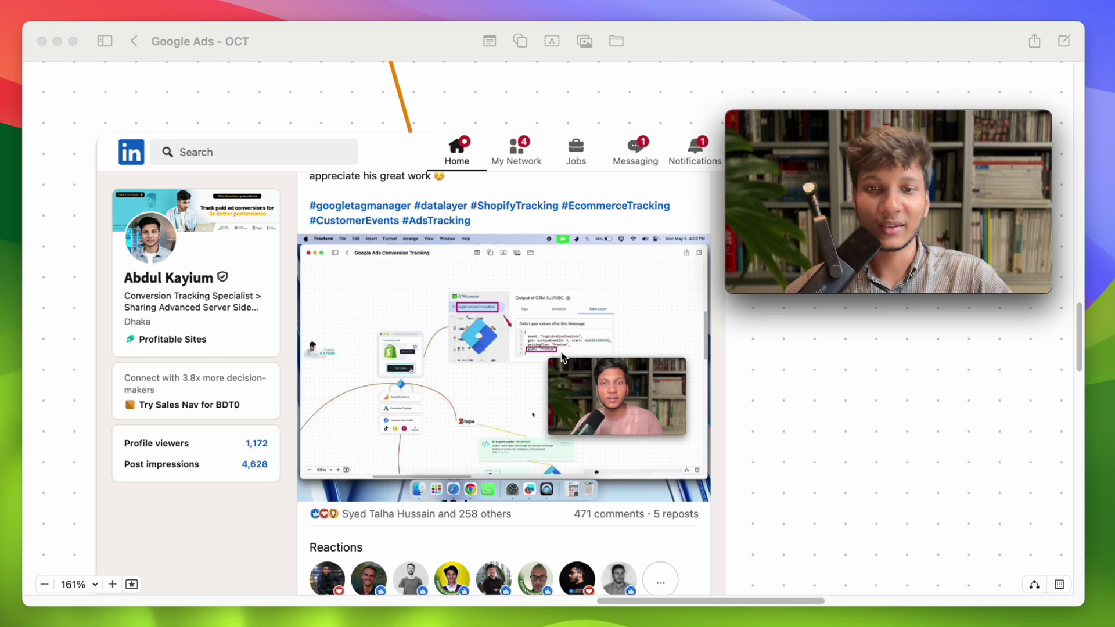
scroll(561, 357, "up", 2)
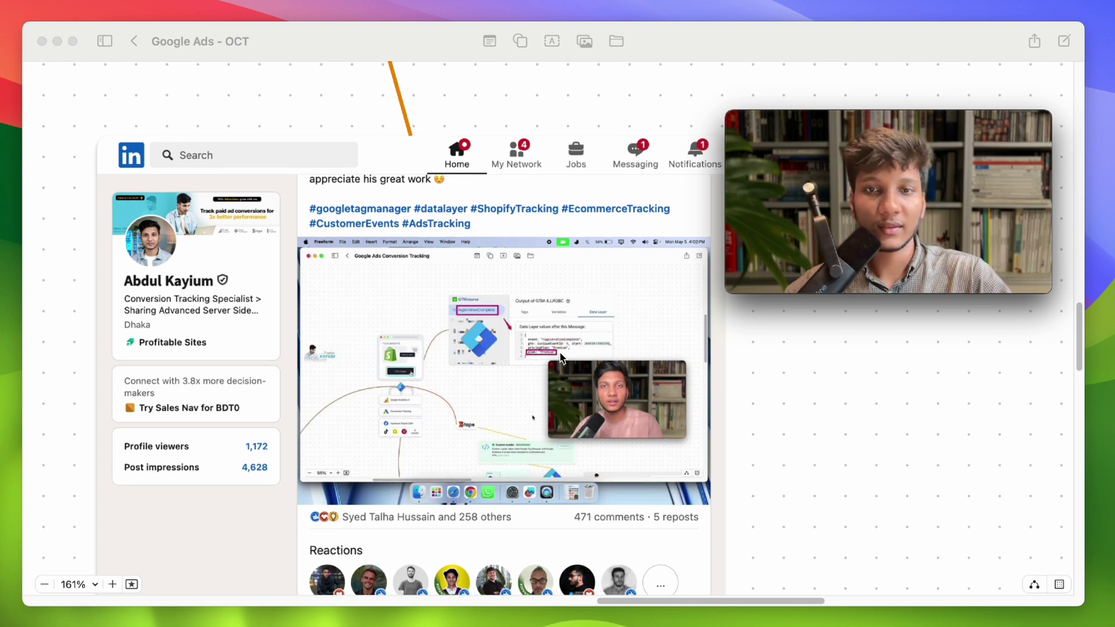
scroll(561, 356, "up", 1)
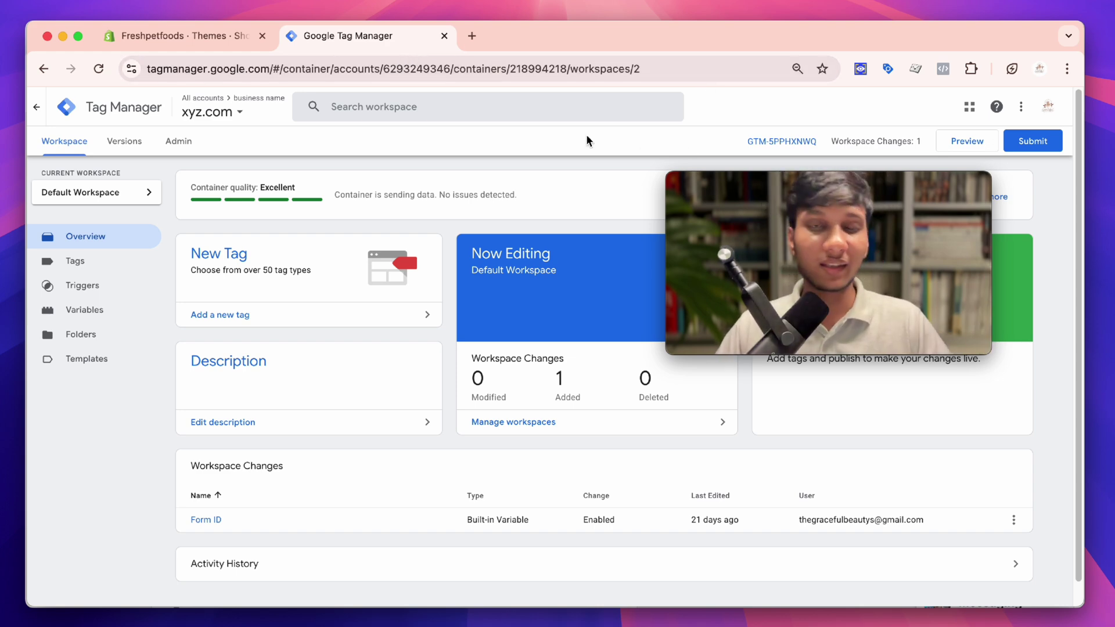
- Review the GTM container's head install snippet and its instructions, then switch to the Freshpetfoods Themes page
left_click(793, 141)
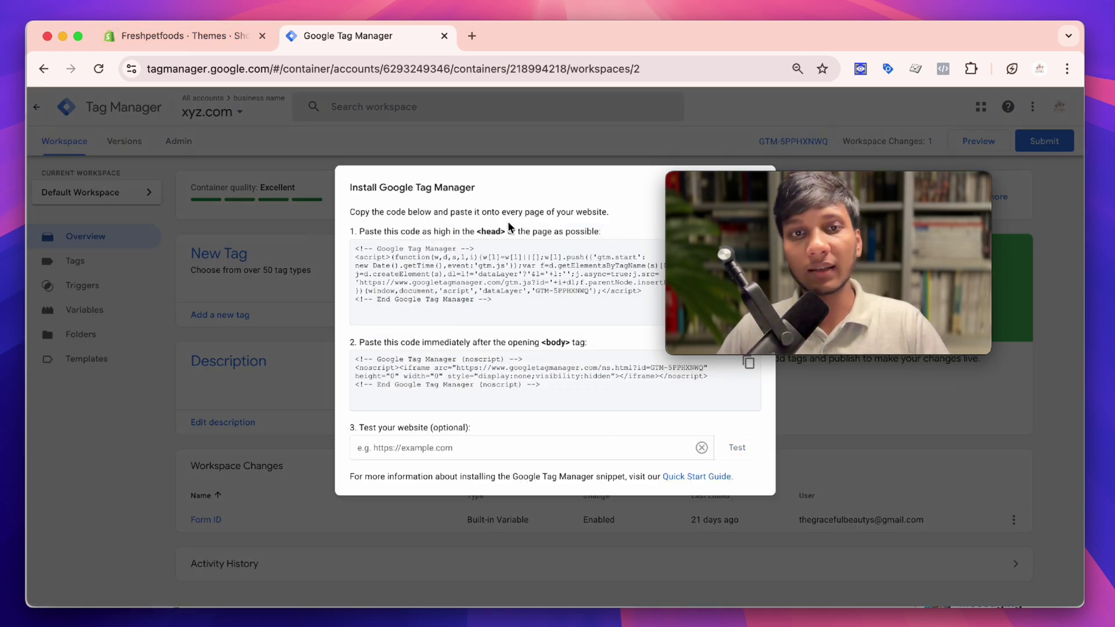
left_click_drag(358, 231, 500, 232)
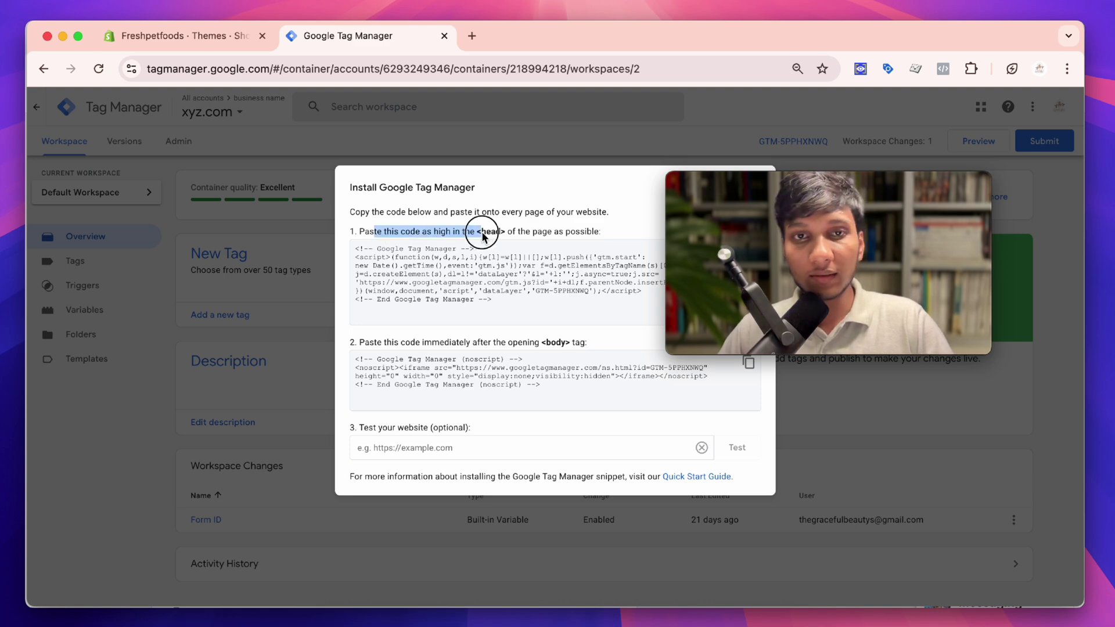
left_click(417, 274)
left_click_drag(356, 249, 478, 327)
left_click(399, 341)
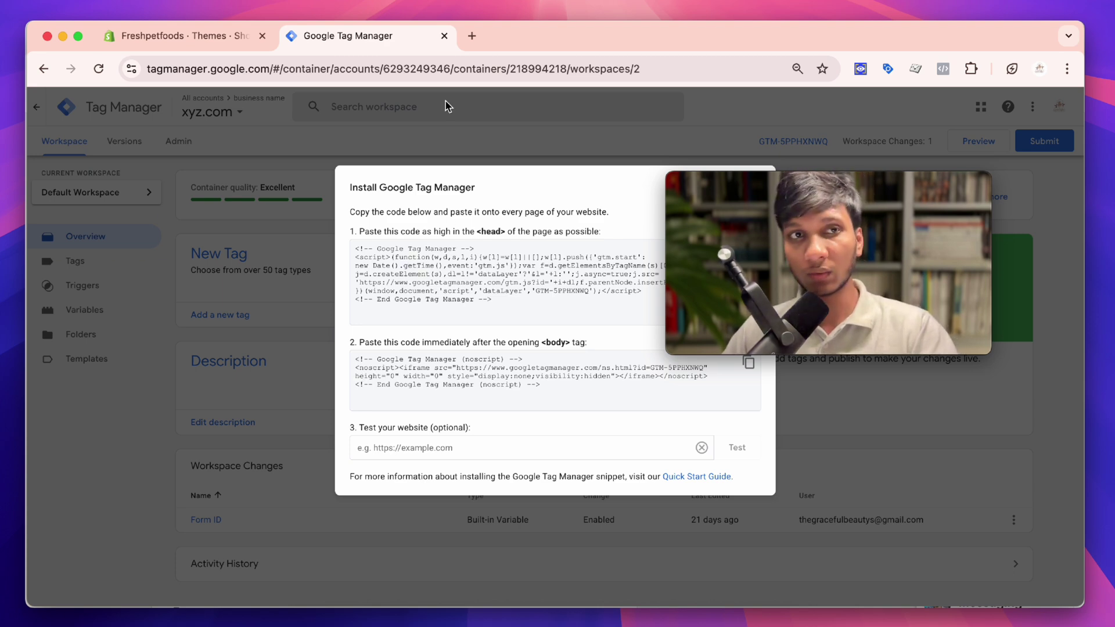
left_click(212, 46)
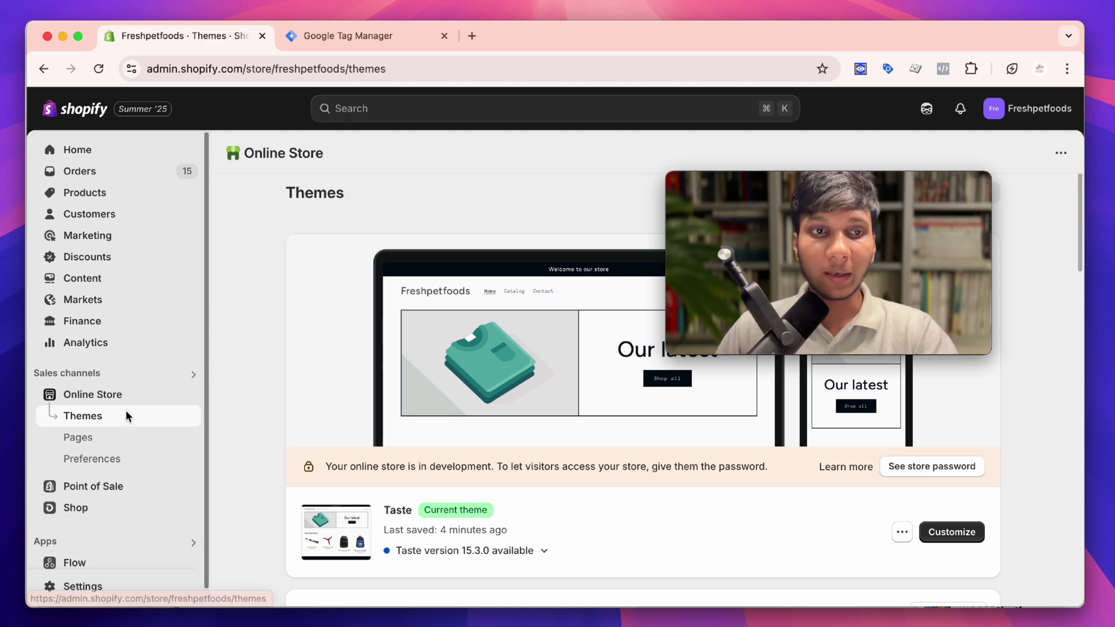
scroll(68, 517, "down", 1)
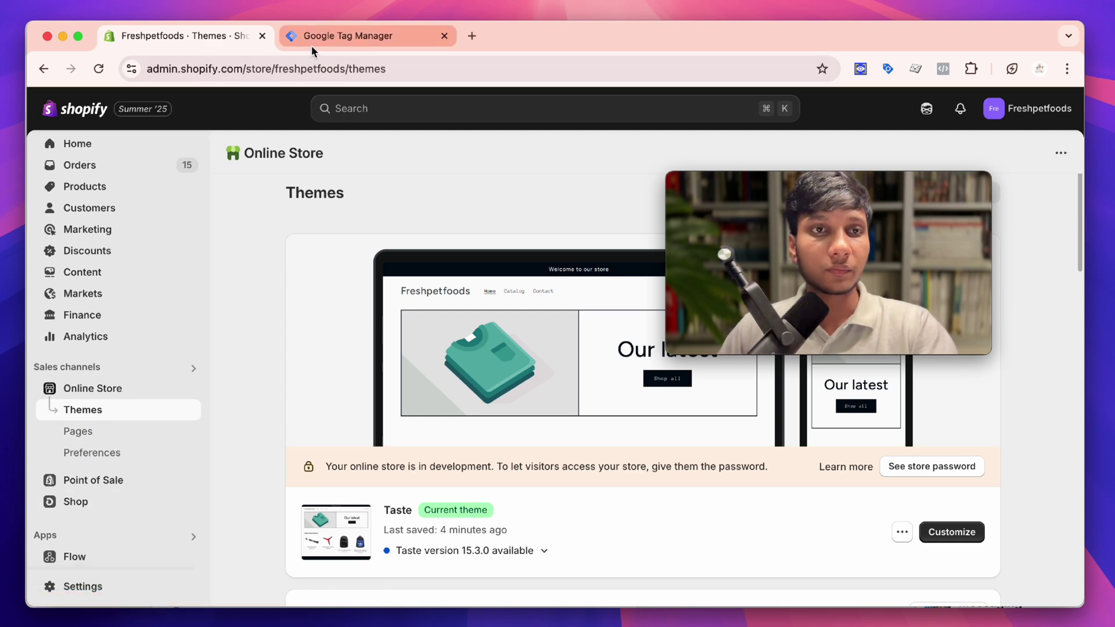
- Select the entire GTM head code snippet in the install dialog and copy it
left_click(357, 36)
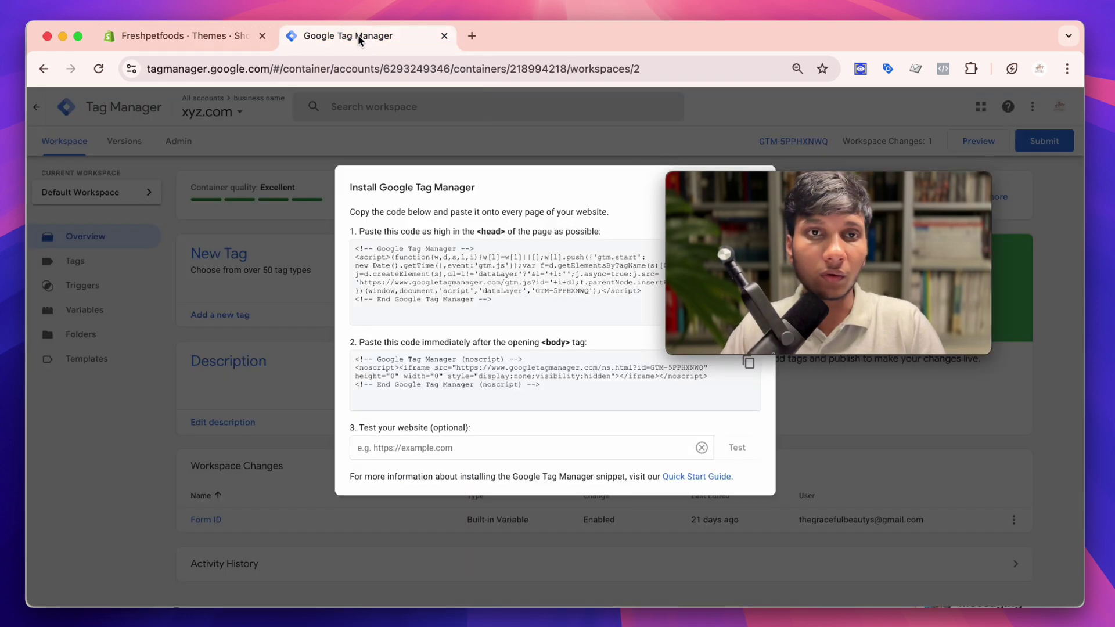
triple_click(613, 278)
left_click_drag(488, 315, 351, 249)
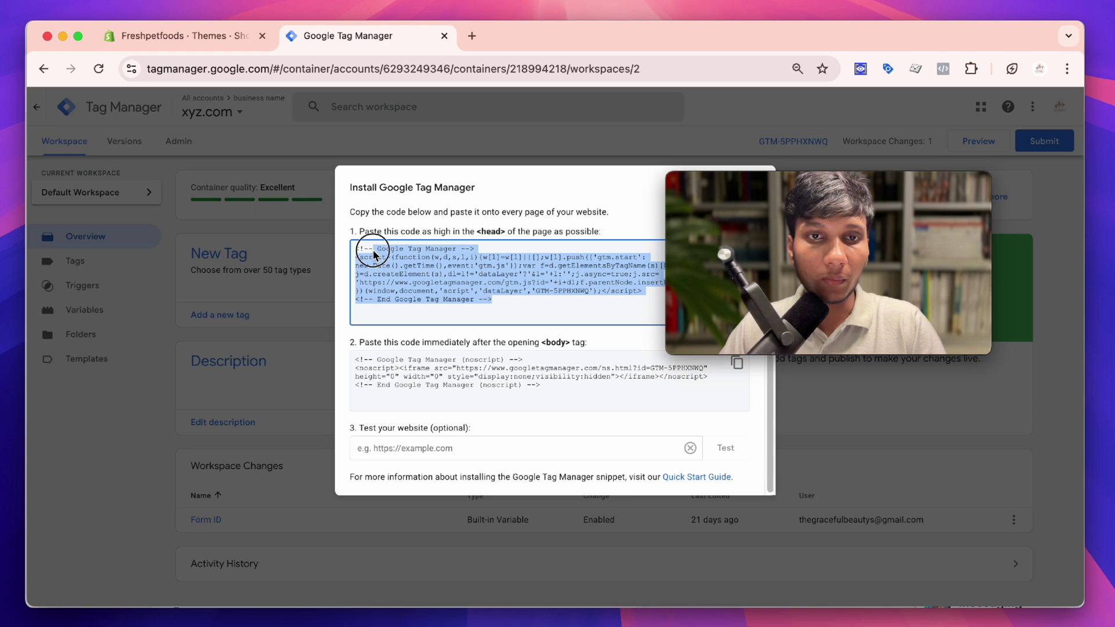
right_click(368, 261)
left_click(395, 286)
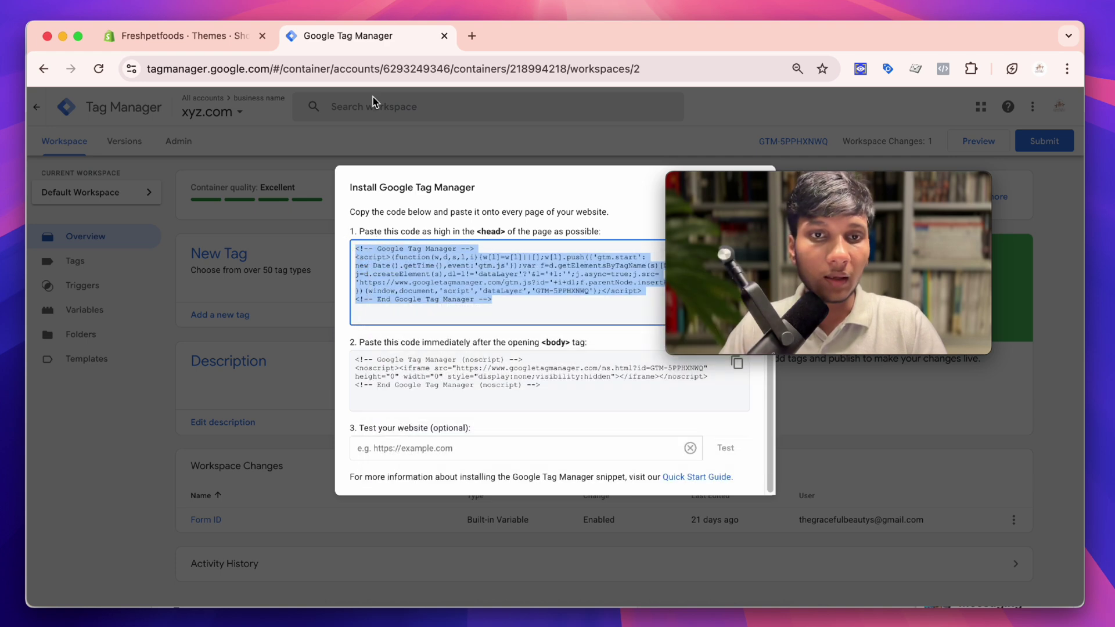
- Recheck the instruction to paste the snippet high in the head, then return to Themes
left_click(236, 42)
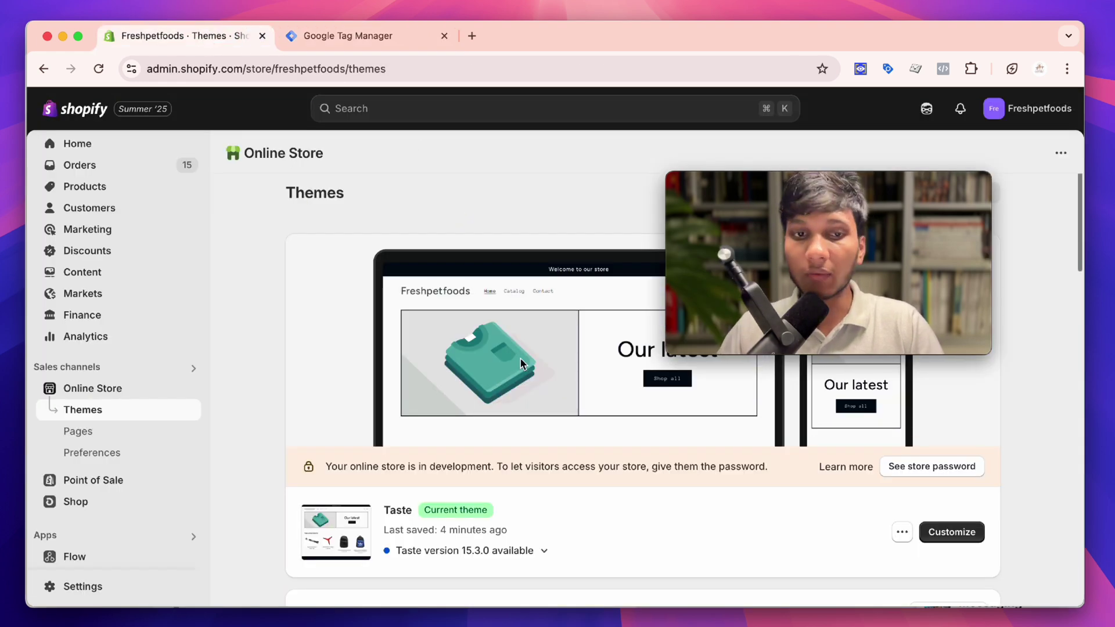
left_click(335, 37)
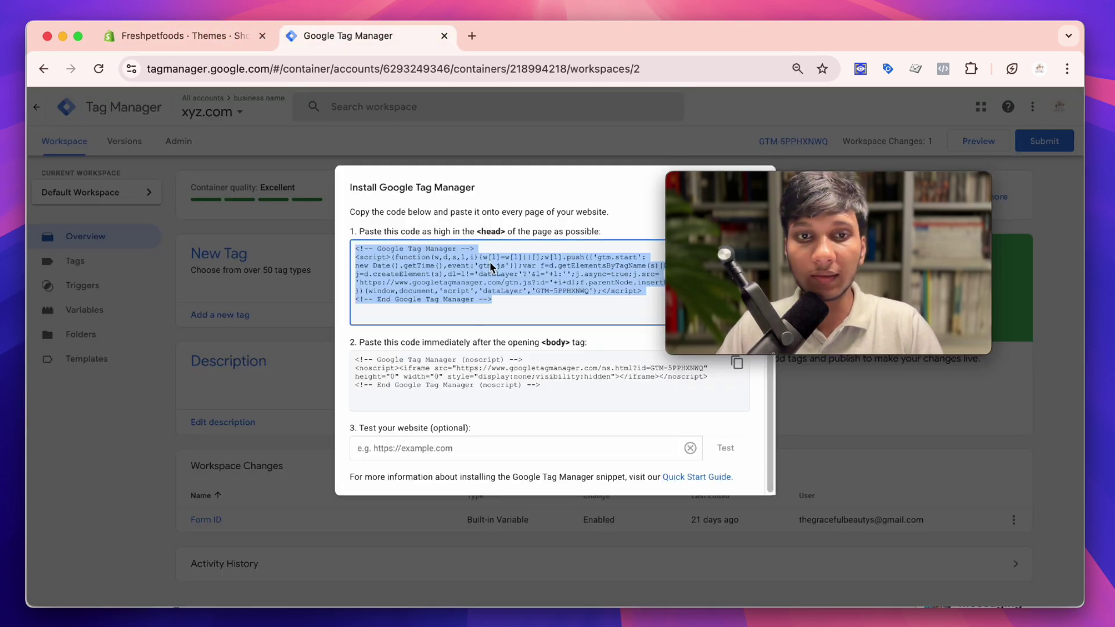
left_click(435, 317)
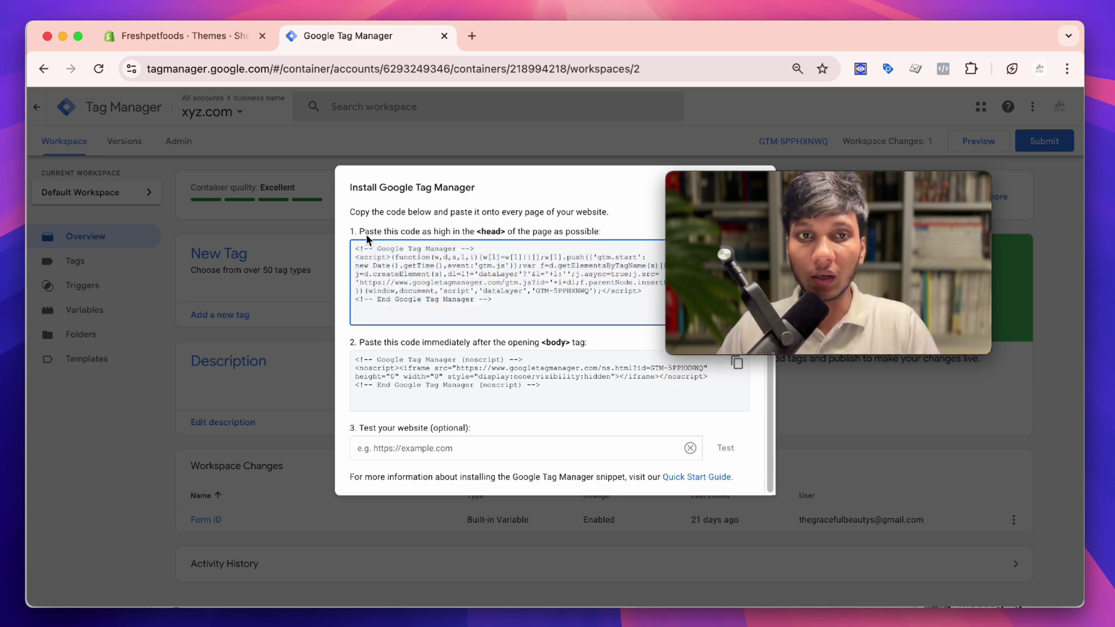
left_click_drag(359, 232, 481, 238)
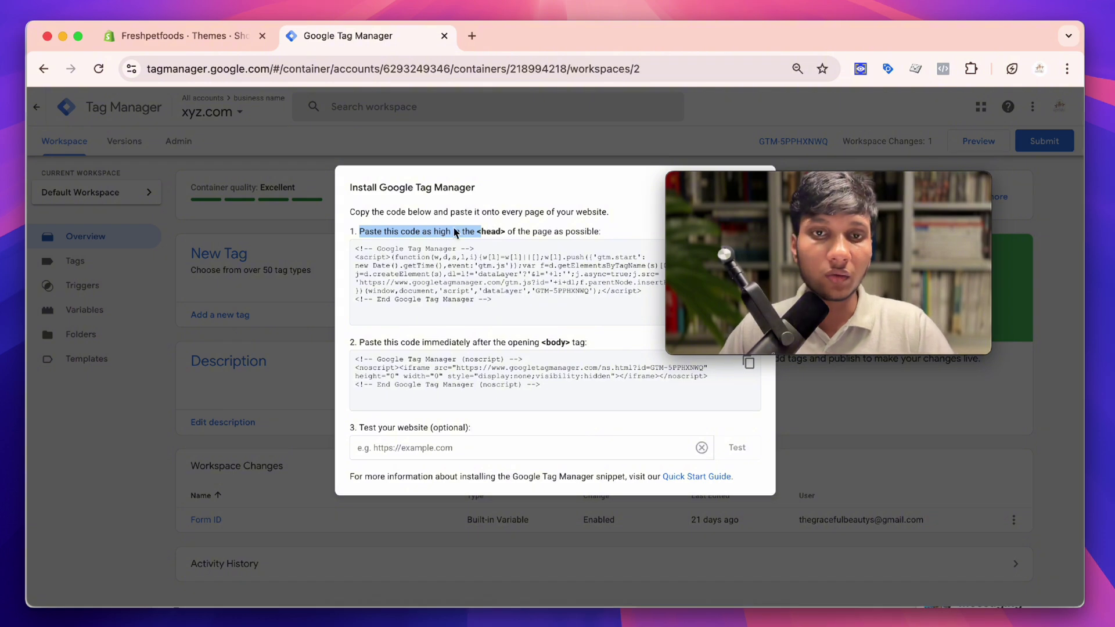
left_click(210, 45)
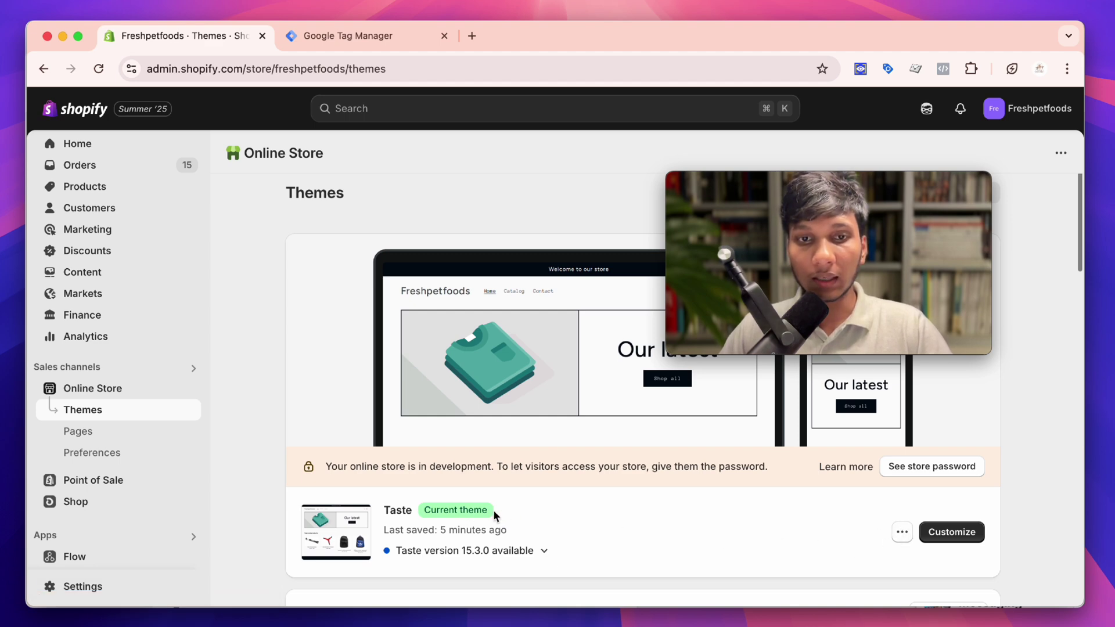
- Open the Taste theme's code editor and load layout/theme.liquid
left_click(903, 532)
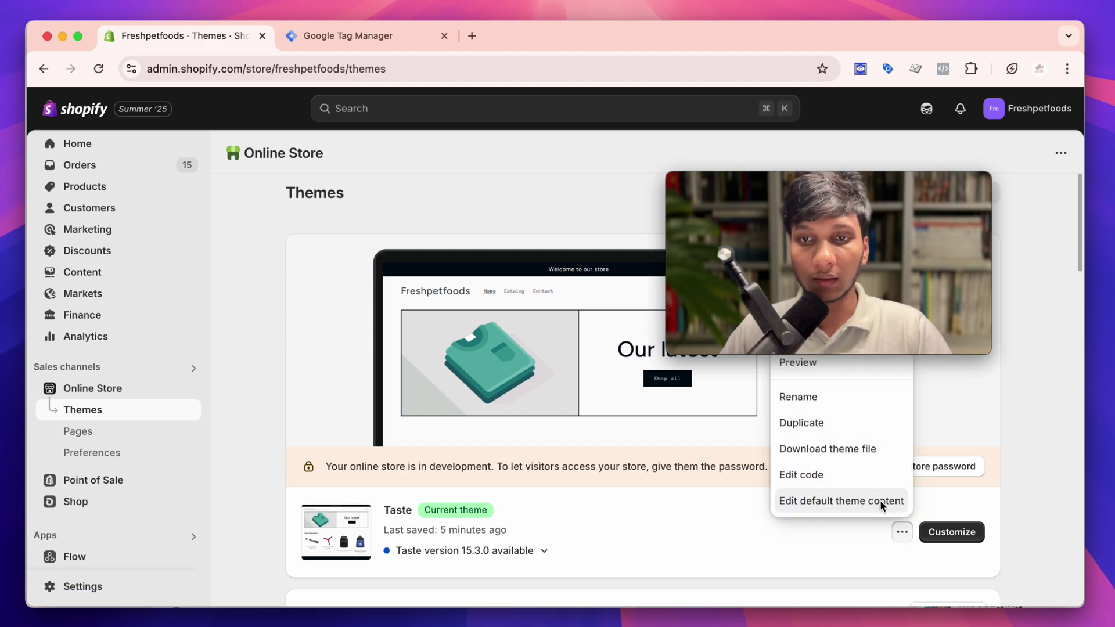
left_click(831, 474)
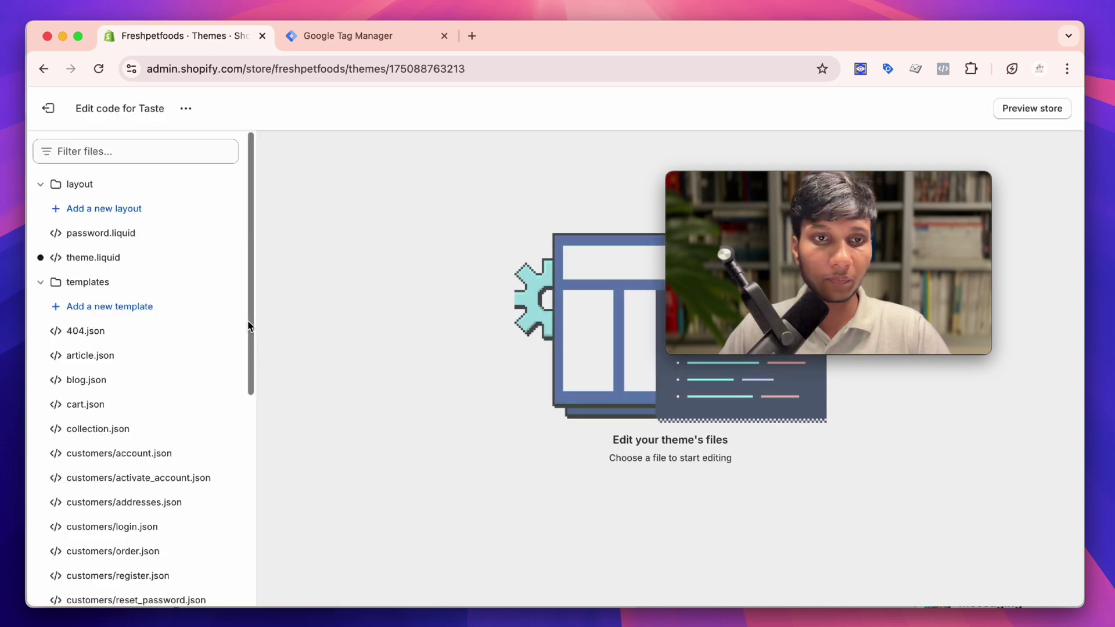
left_click(41, 185)
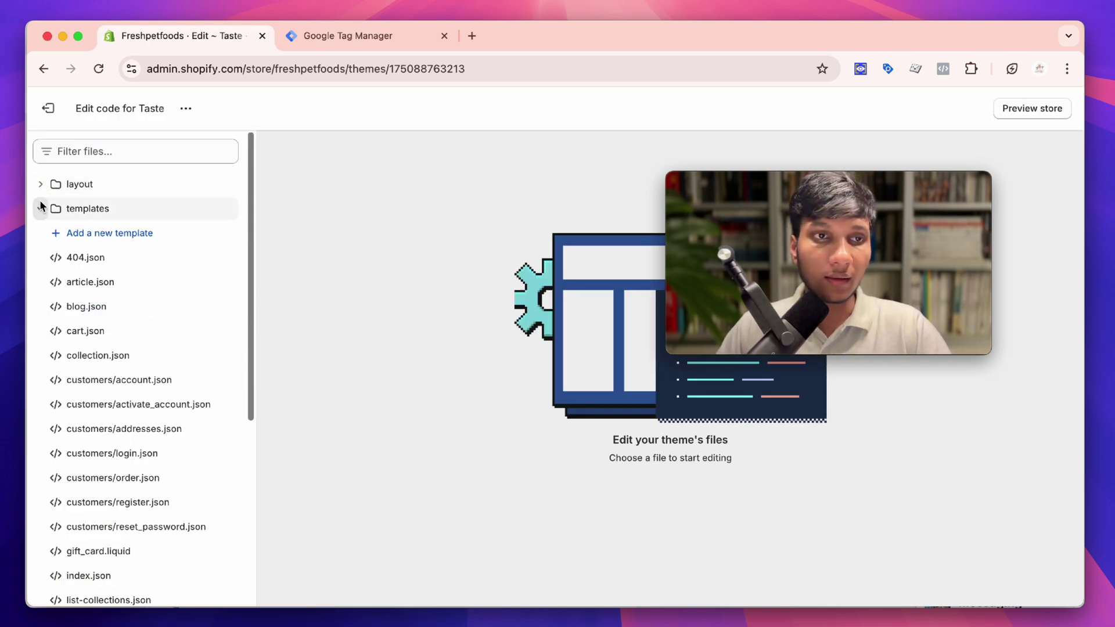
left_click(41, 206)
left_click(41, 186)
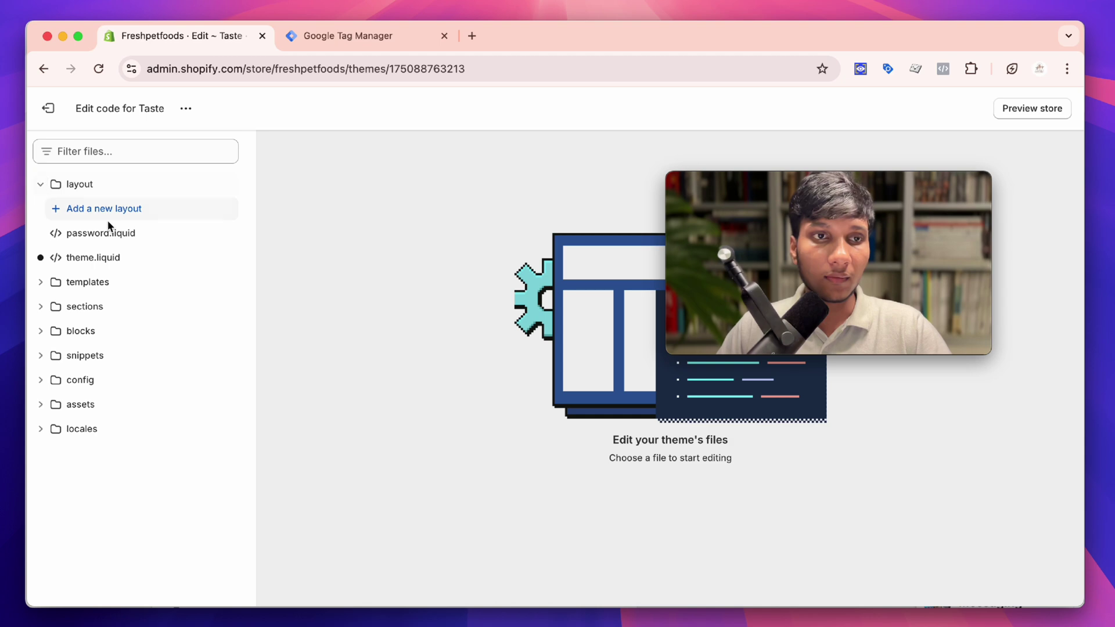
left_click(93, 258)
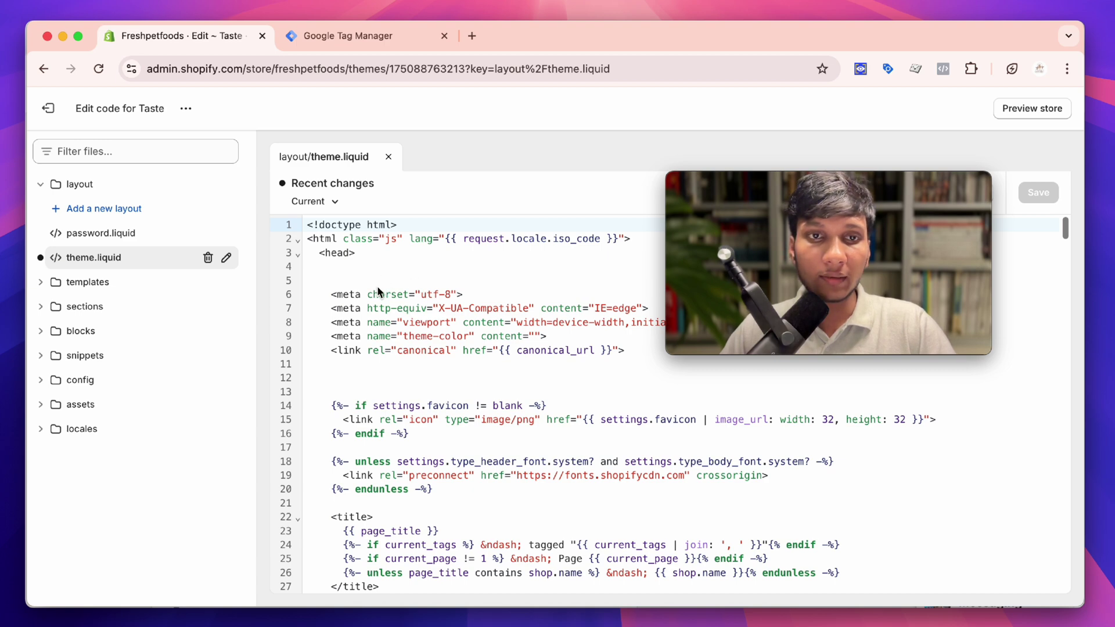
- Paste the GTM-5PPHXNWQ head snippet right after the opening <head> tag in theme.liquid
left_click(364, 267)
right_click(365, 267)
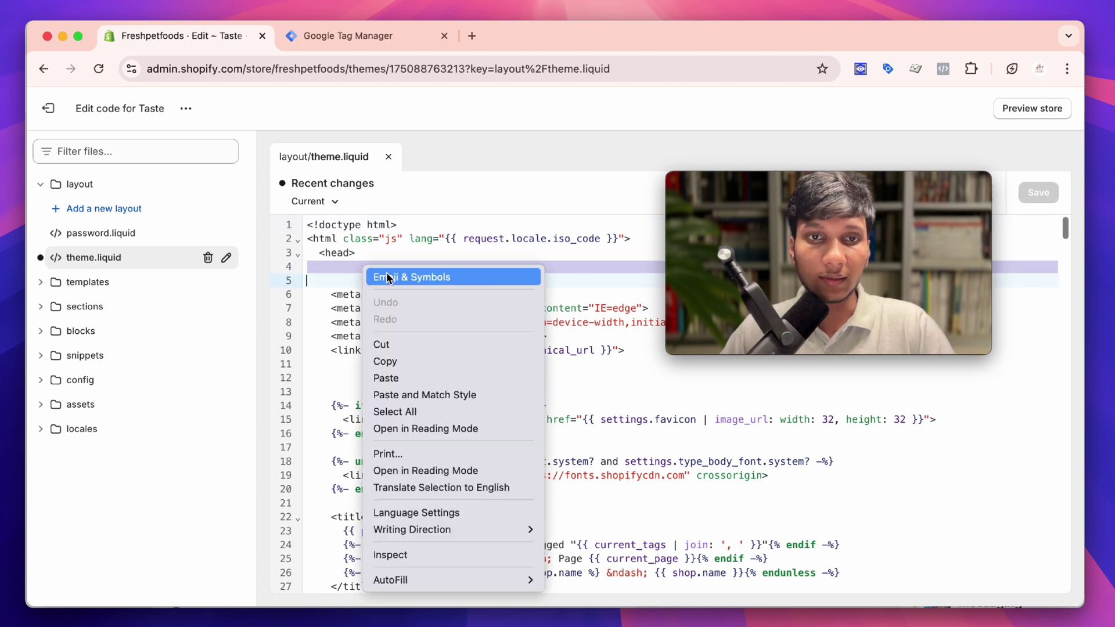
left_click(395, 377)
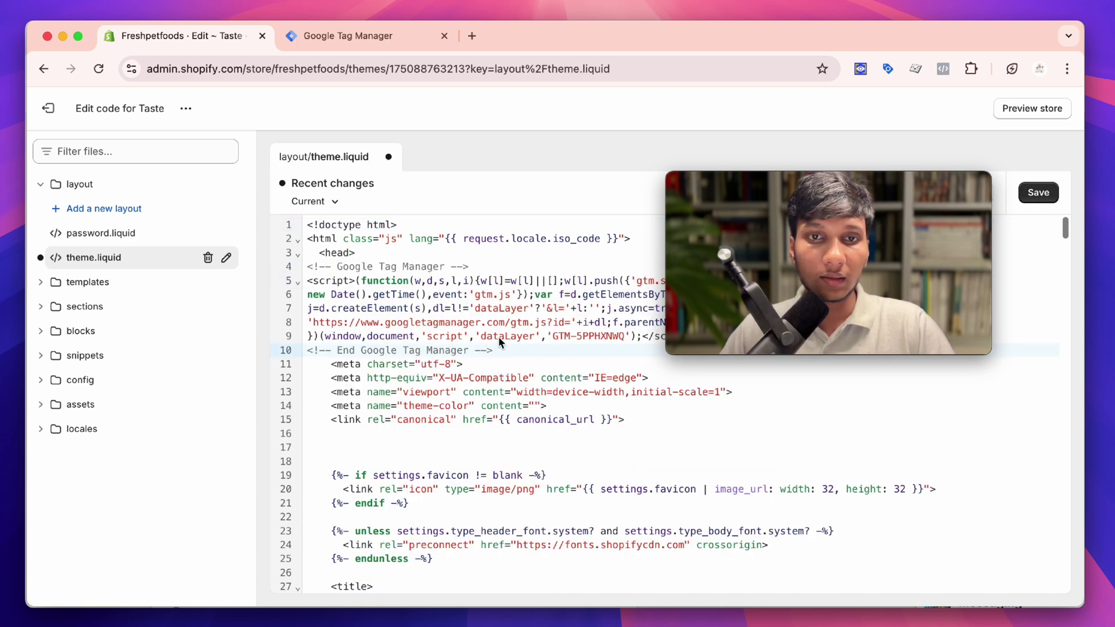
scroll(485, 348, "down", 5)
scroll(409, 337, "up", 4)
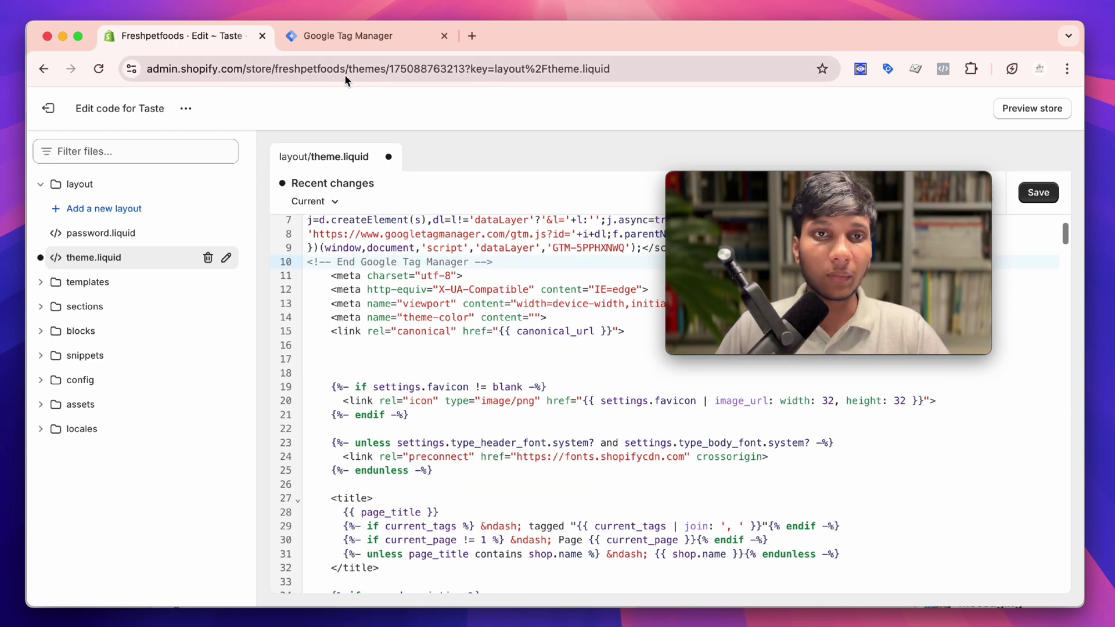
left_click(359, 42)
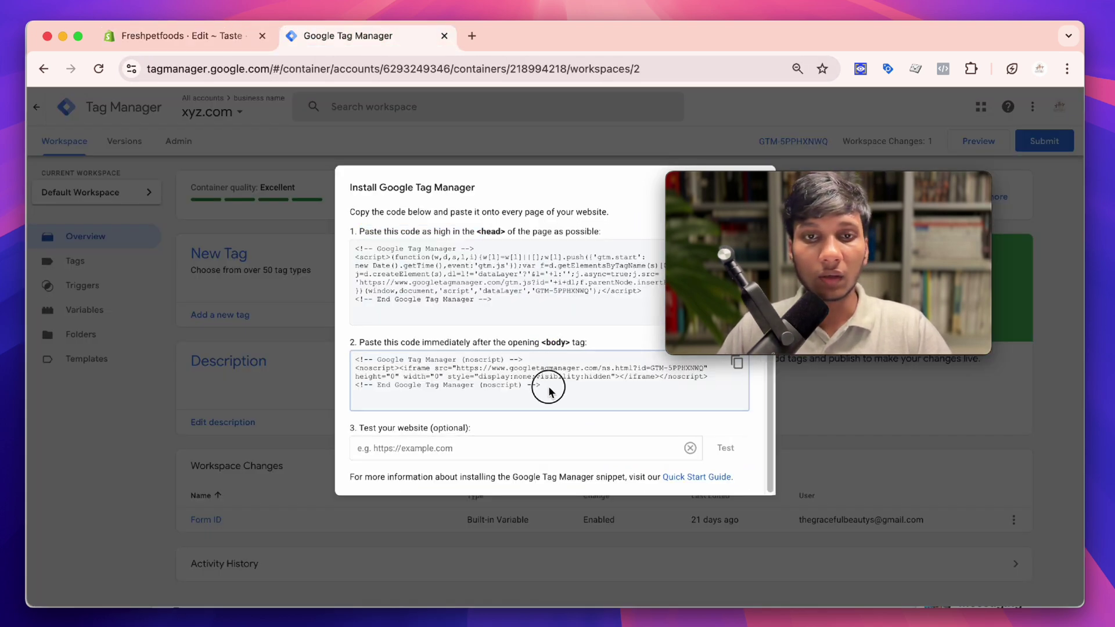
- Copy the GTM noscript body snippet from the Tag Manager install dialog
left_click_drag(548, 386, 349, 363)
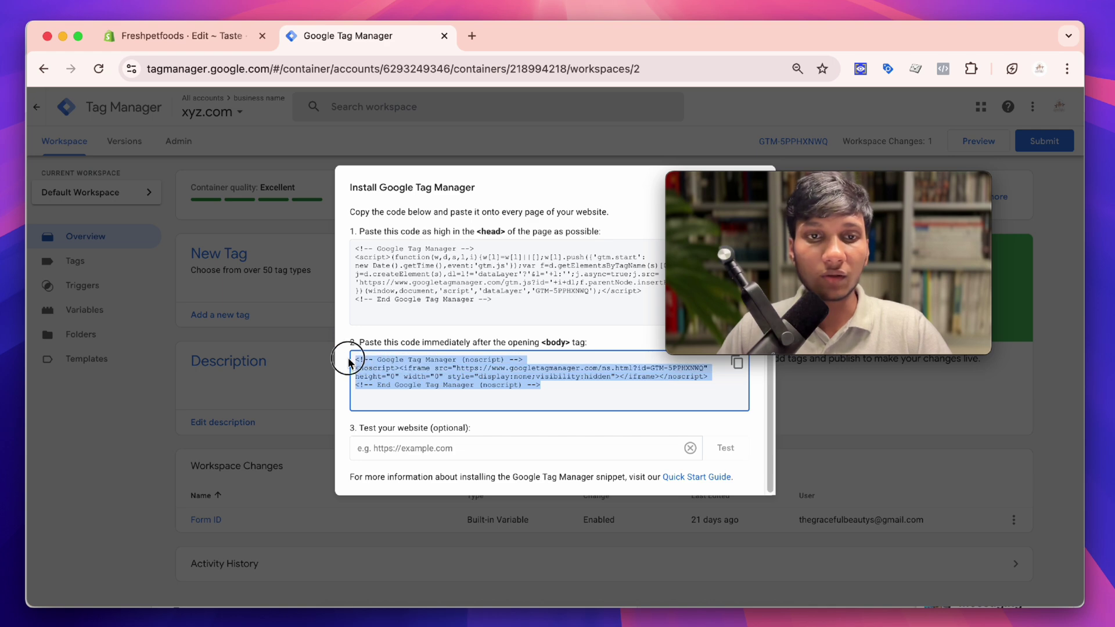
right_click(400, 365)
left_click(423, 399)
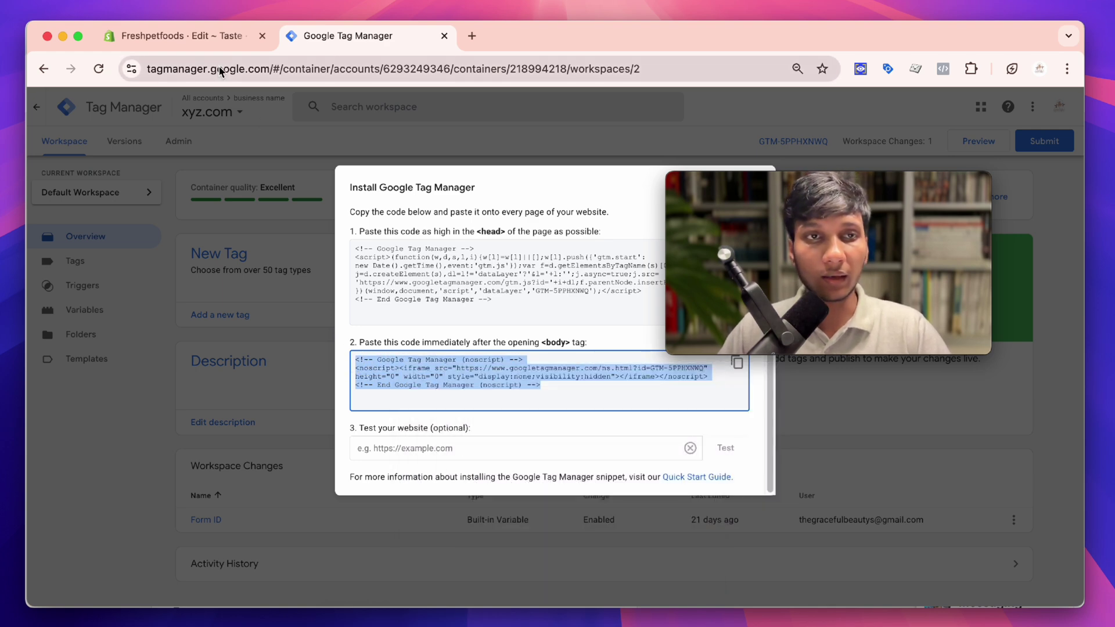
left_click(183, 37)
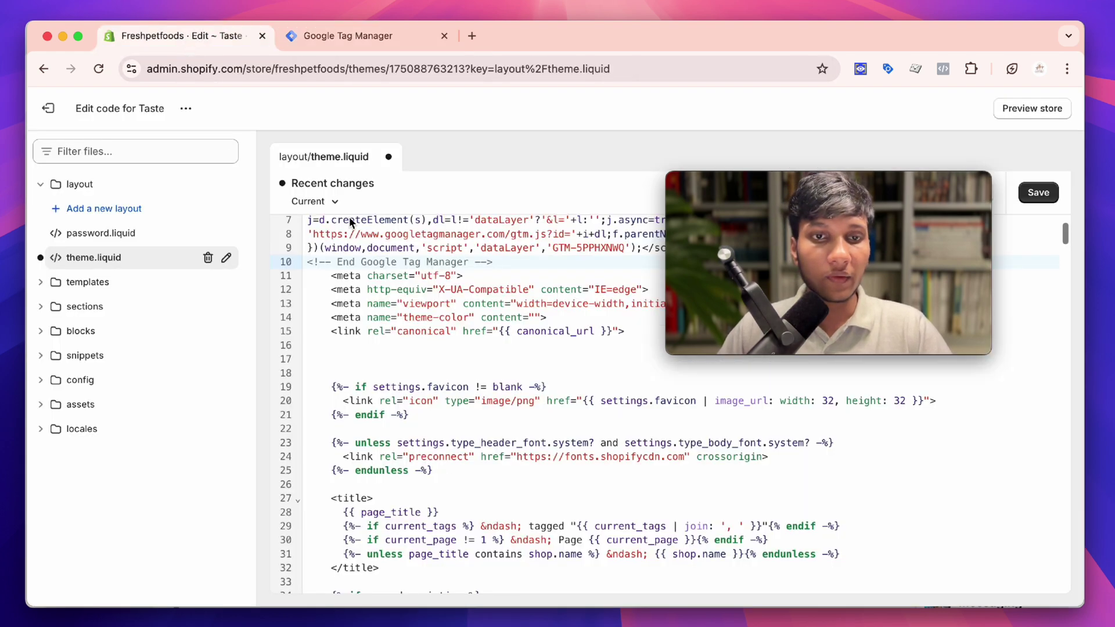
left_click(361, 44)
left_click(233, 36)
- Paste the noscript snippet just inside the <body> of theme.liquid and save the file
scroll(471, 360, "down", 20)
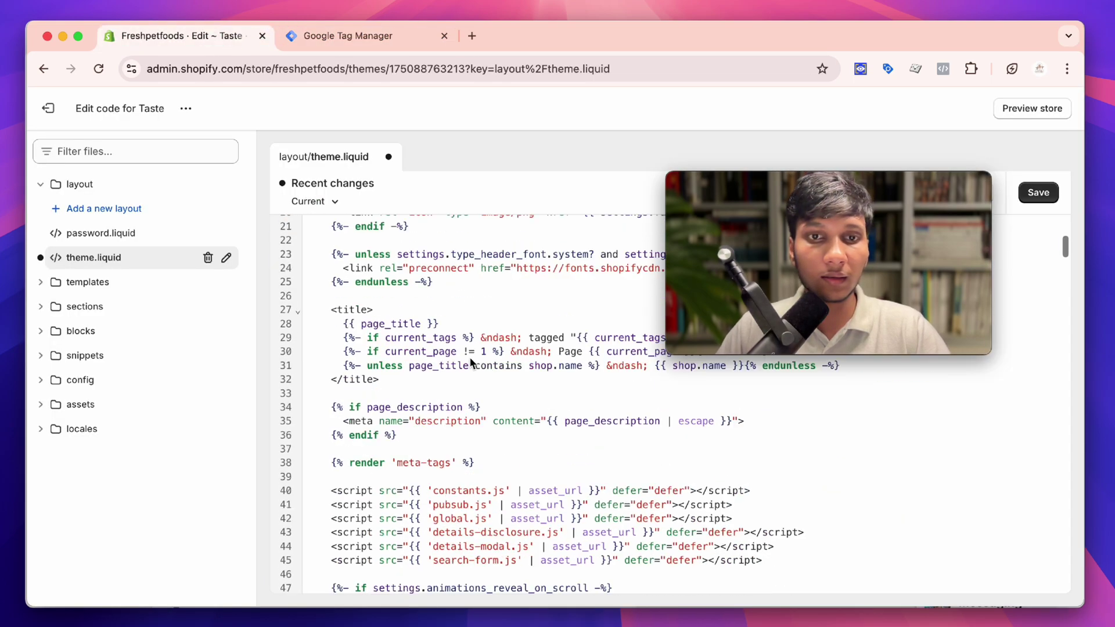
scroll(470, 360, "down", 20)
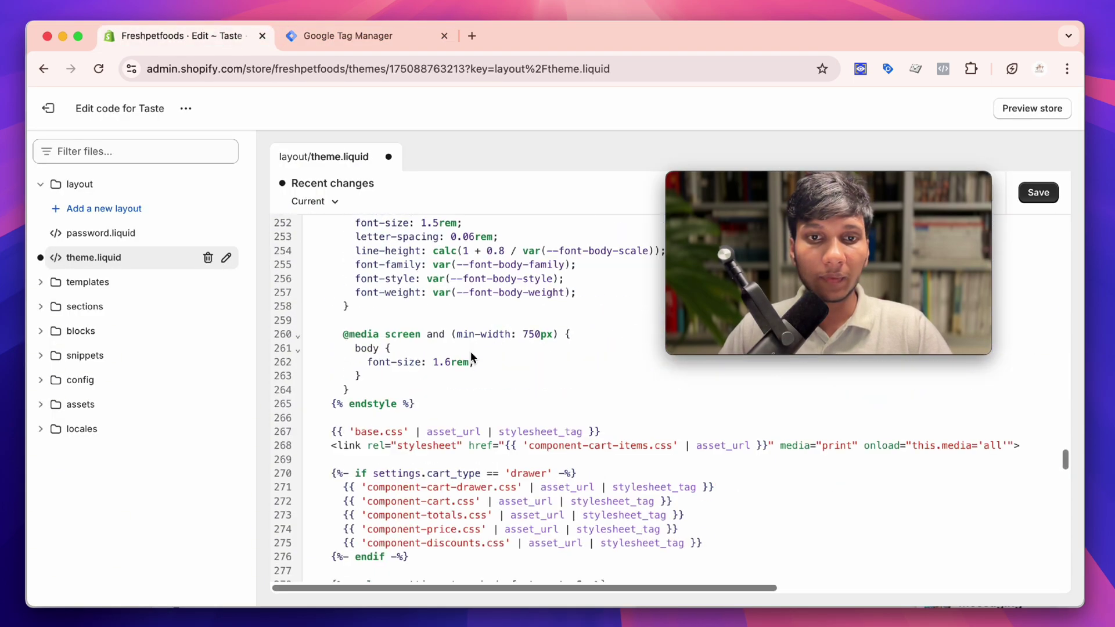
scroll(408, 420, "down", 5)
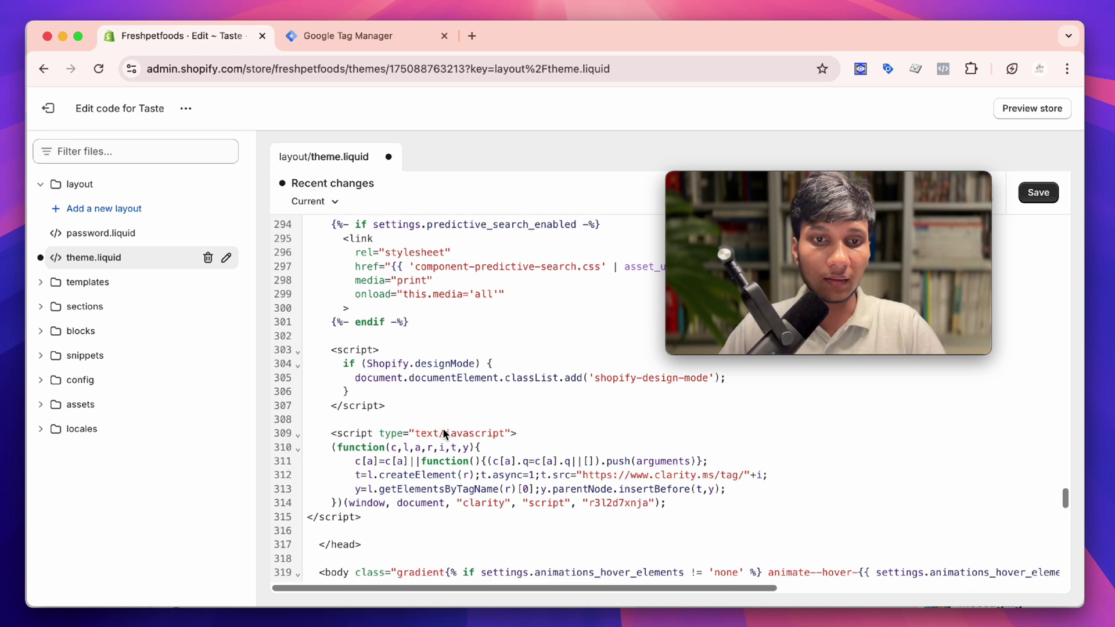
left_click_drag(405, 348, 335, 353)
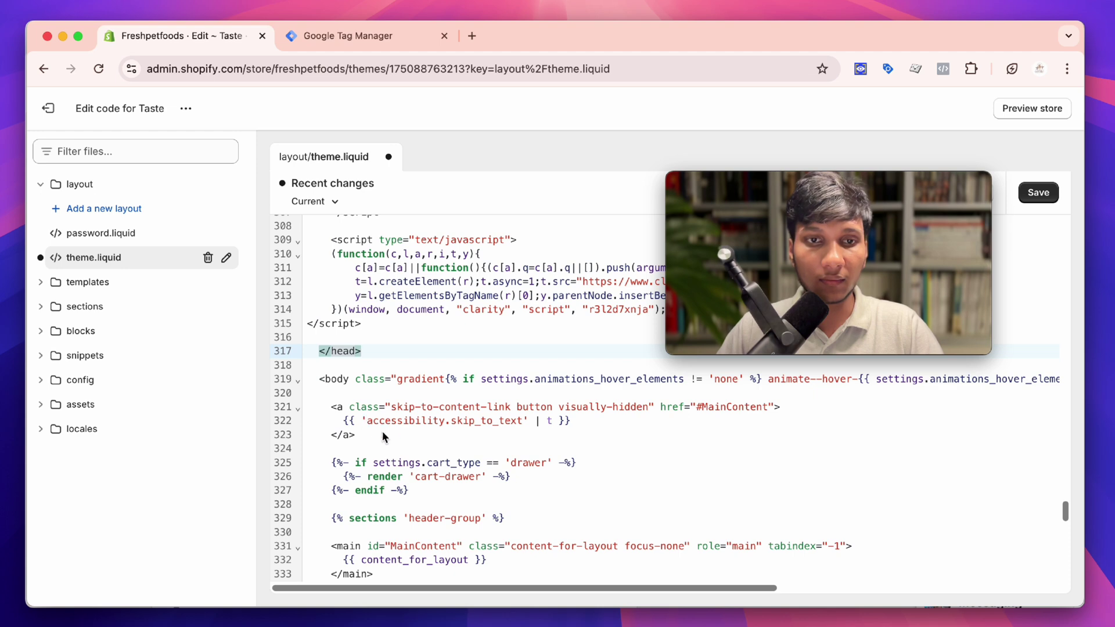
key("super+v")
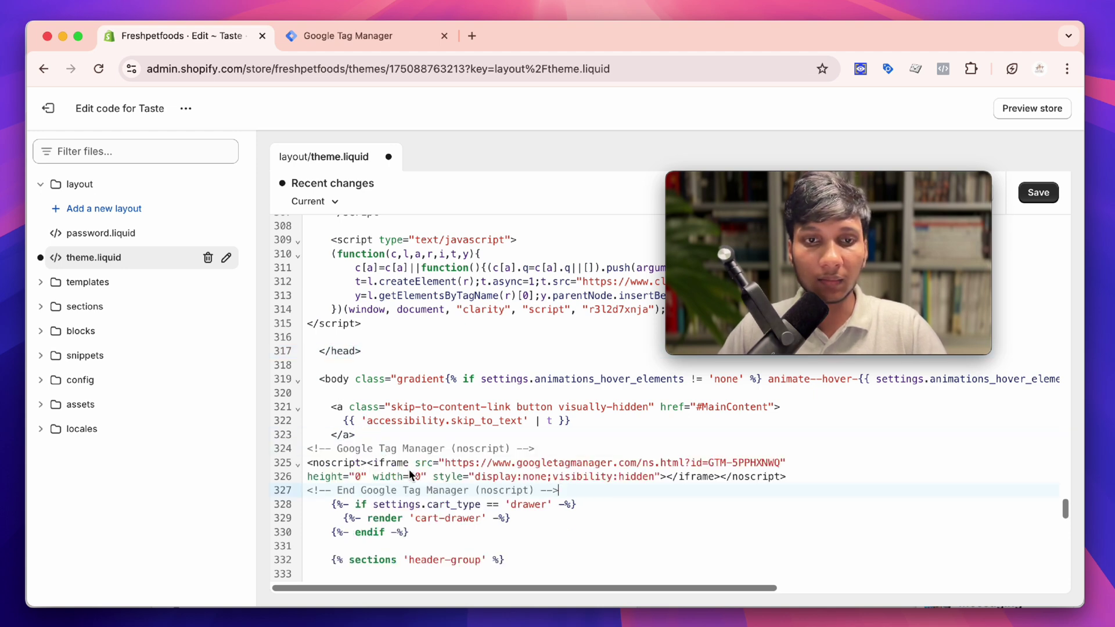
left_click(1051, 197)
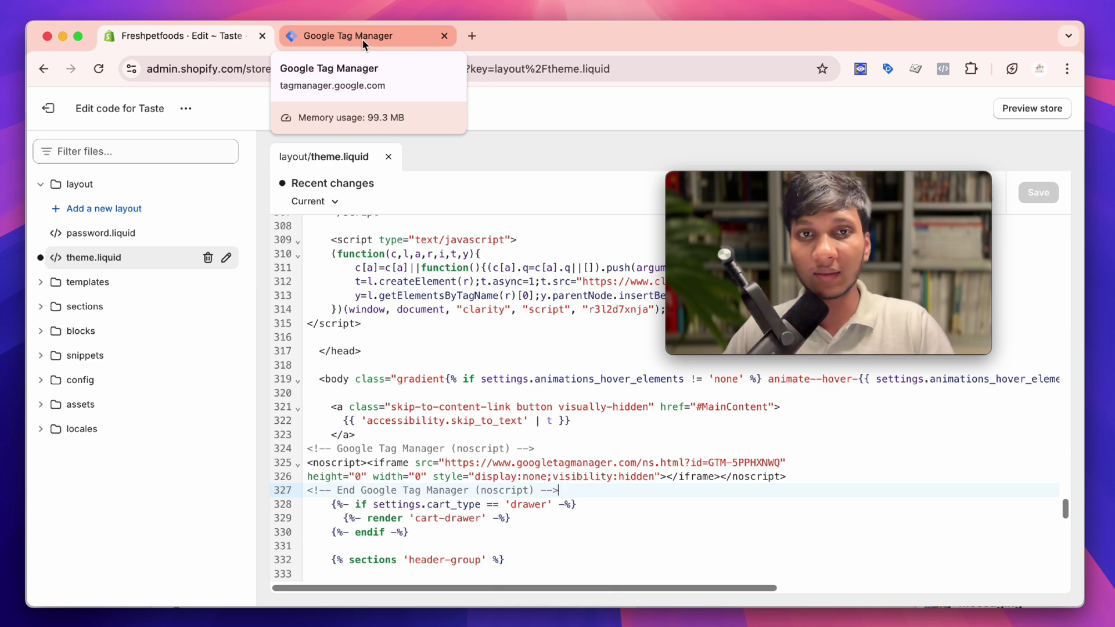
- Close the Tag Manager install instructions to return to the workspace overview
left_click(364, 40)
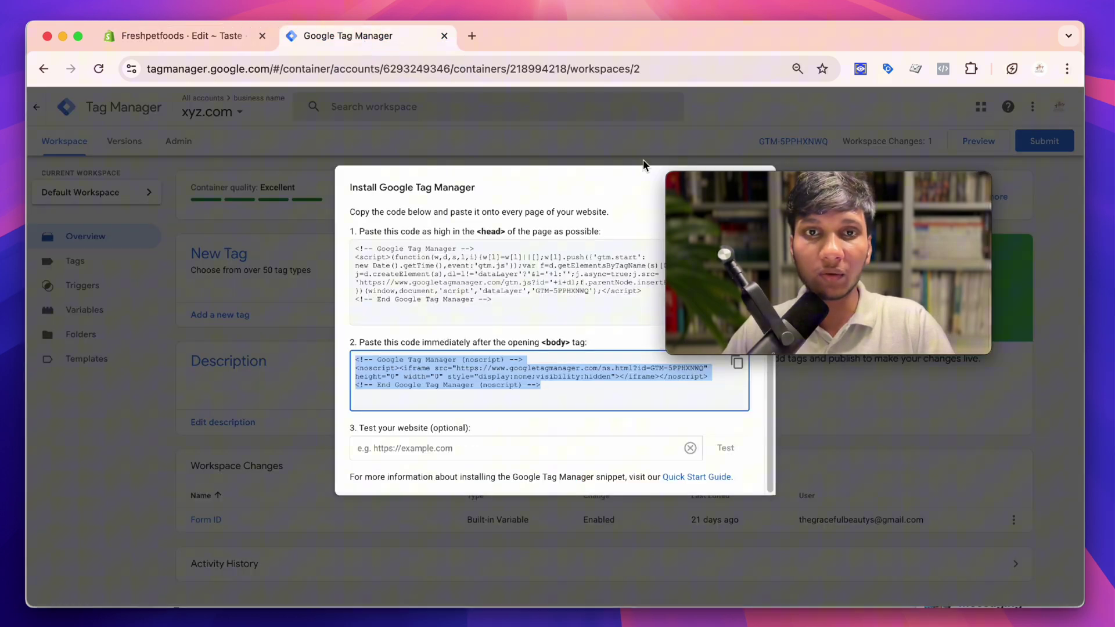
left_click(741, 223)
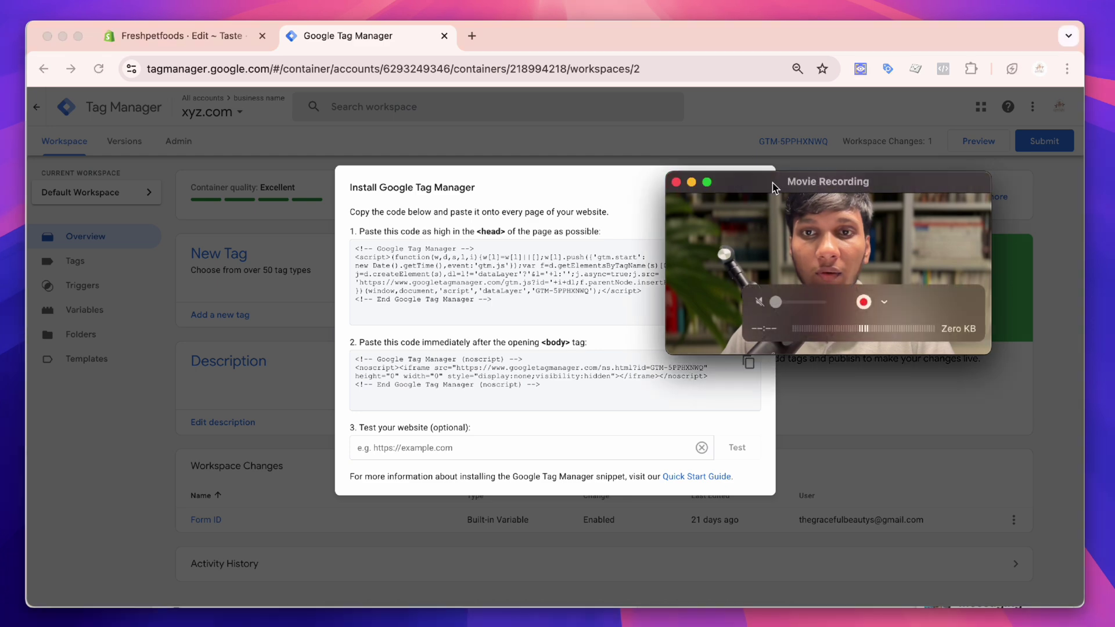
left_click_drag(773, 187, 447, 243)
left_click(757, 184)
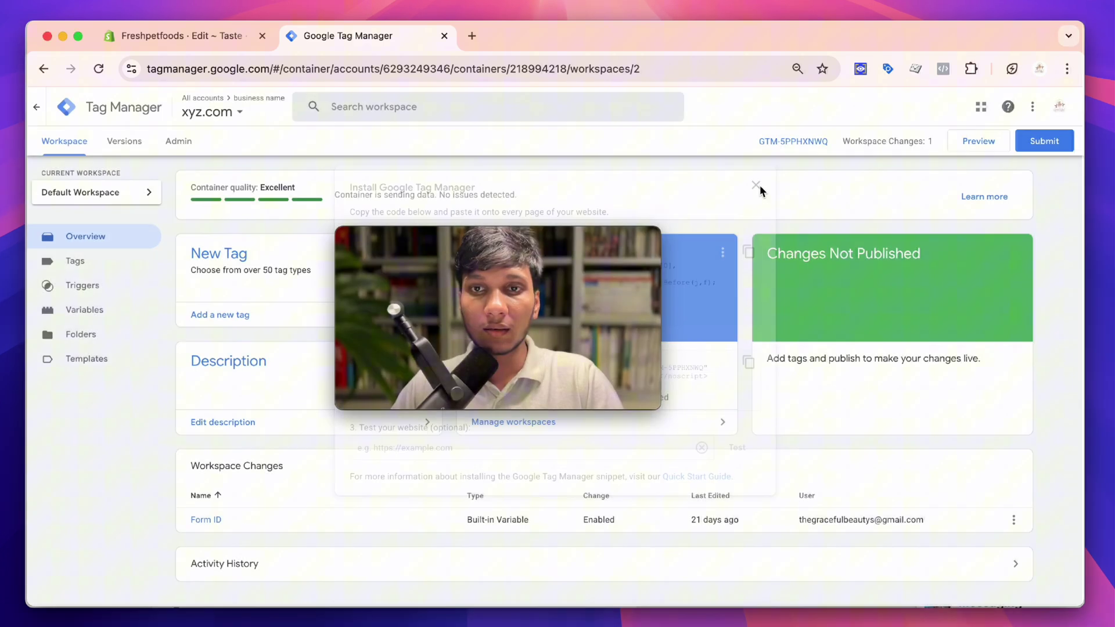
- Launch Preview for GTM-5PPHXNWQ and connect Tag Assistant to freshpetfoods.myshopify.com
left_click(966, 141)
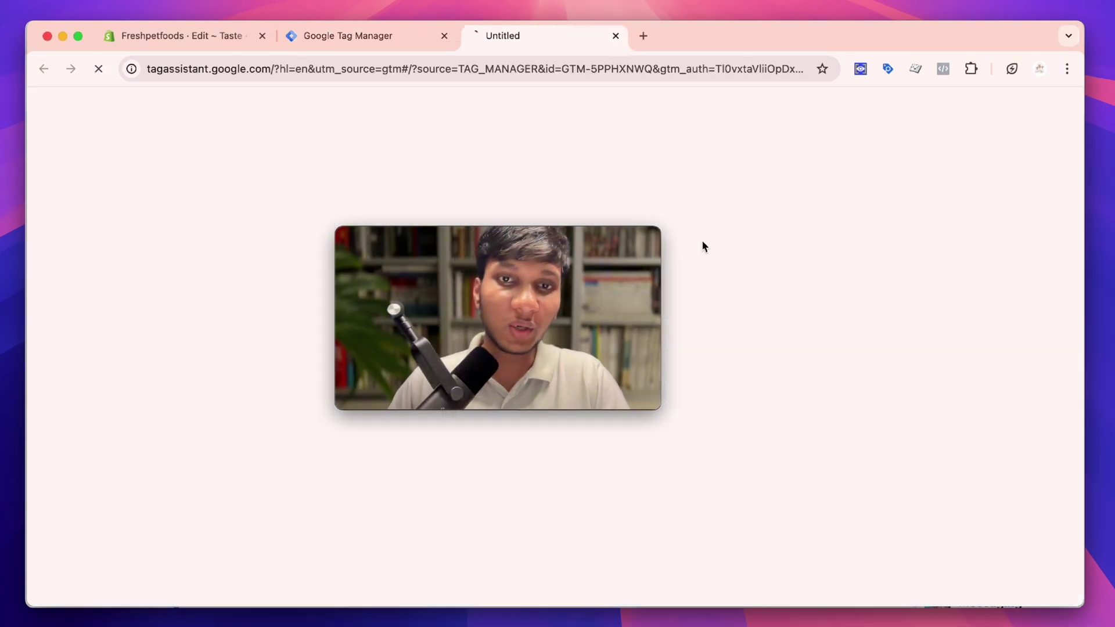
left_click_drag(592, 299, 923, 262)
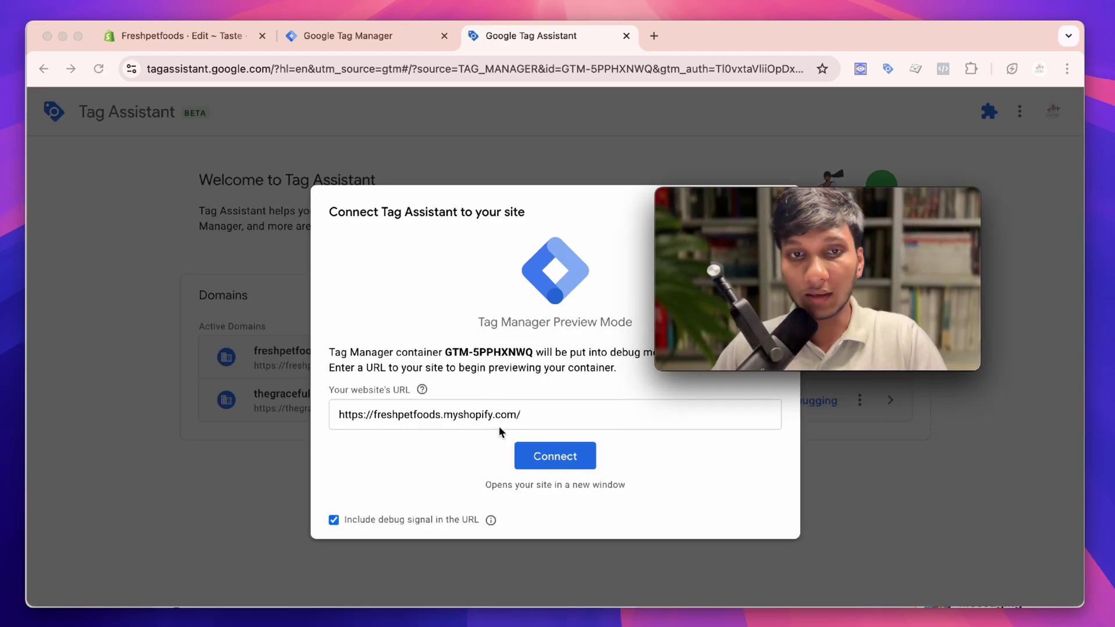
triple_click(385, 414)
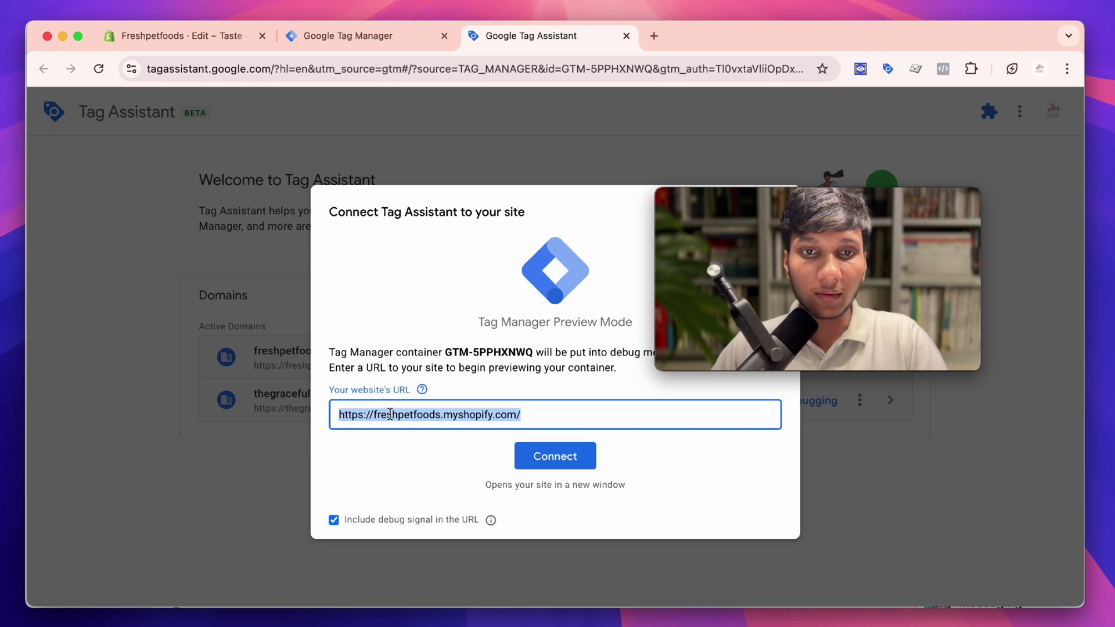
left_click(552, 456)
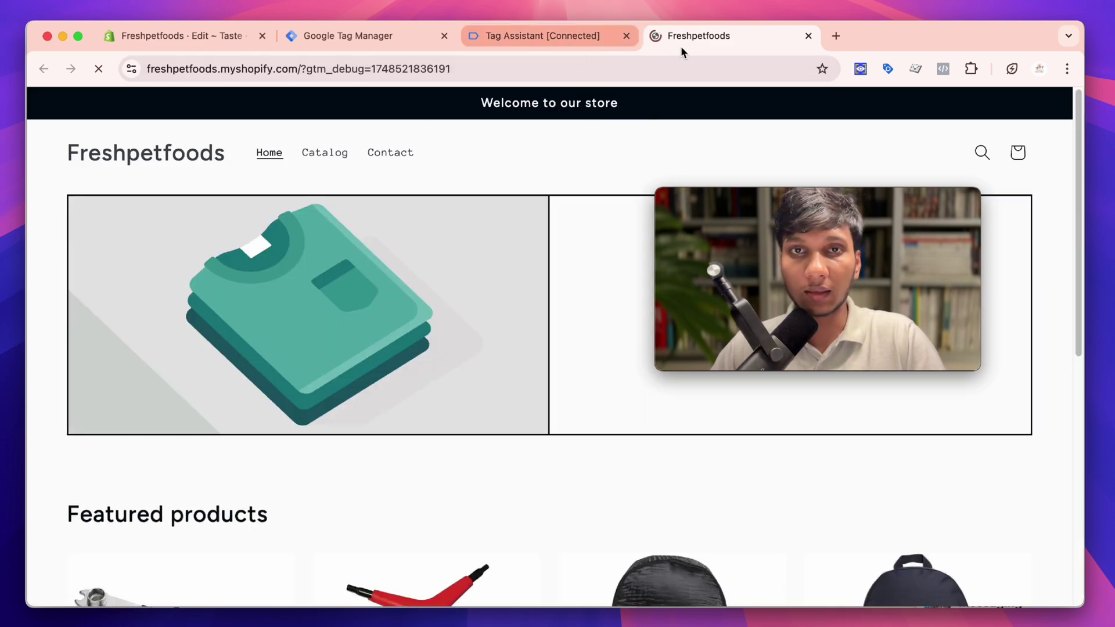
left_click(546, 37)
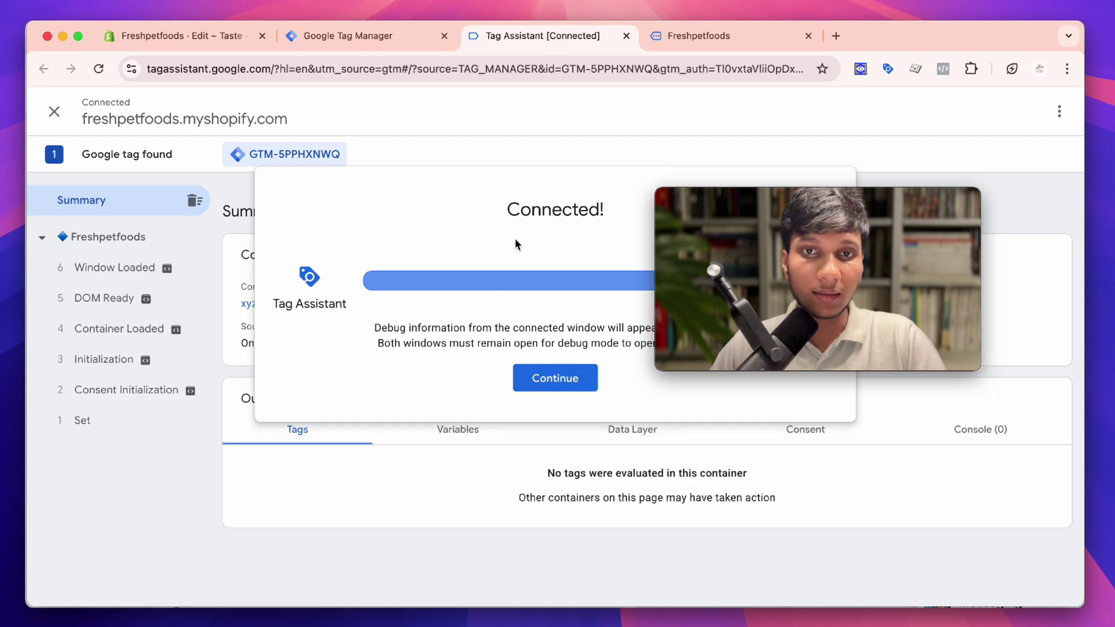
- Inspect the Window Loaded, Container Loaded, Set, Initialization and DOM Ready events in Tag Assistant
key("Escape")
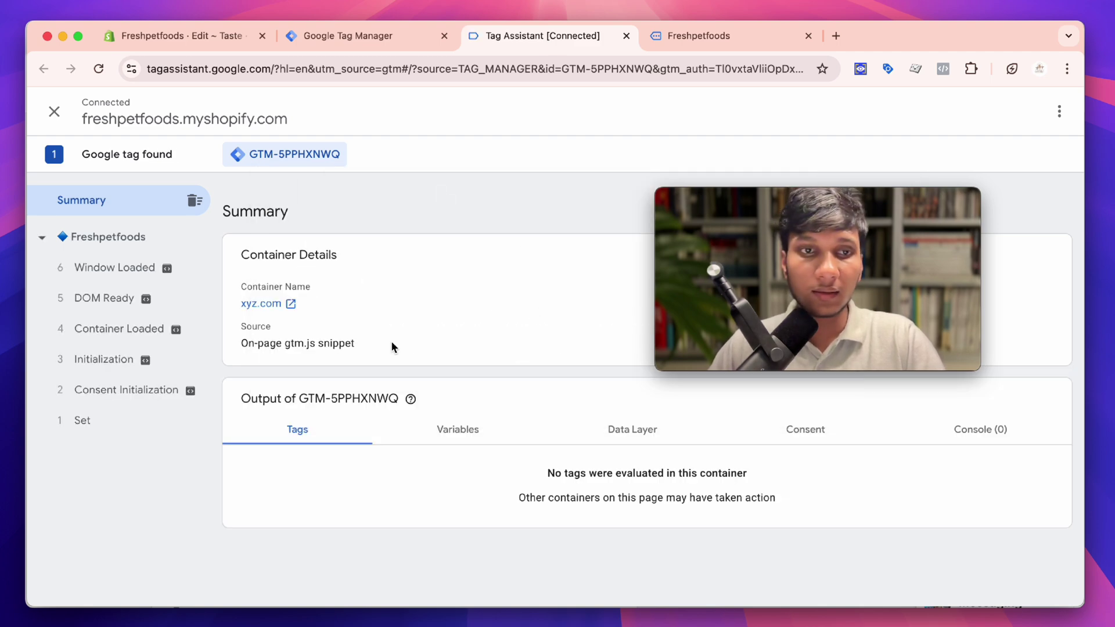
left_click(129, 273)
left_click(127, 328)
left_click(129, 410)
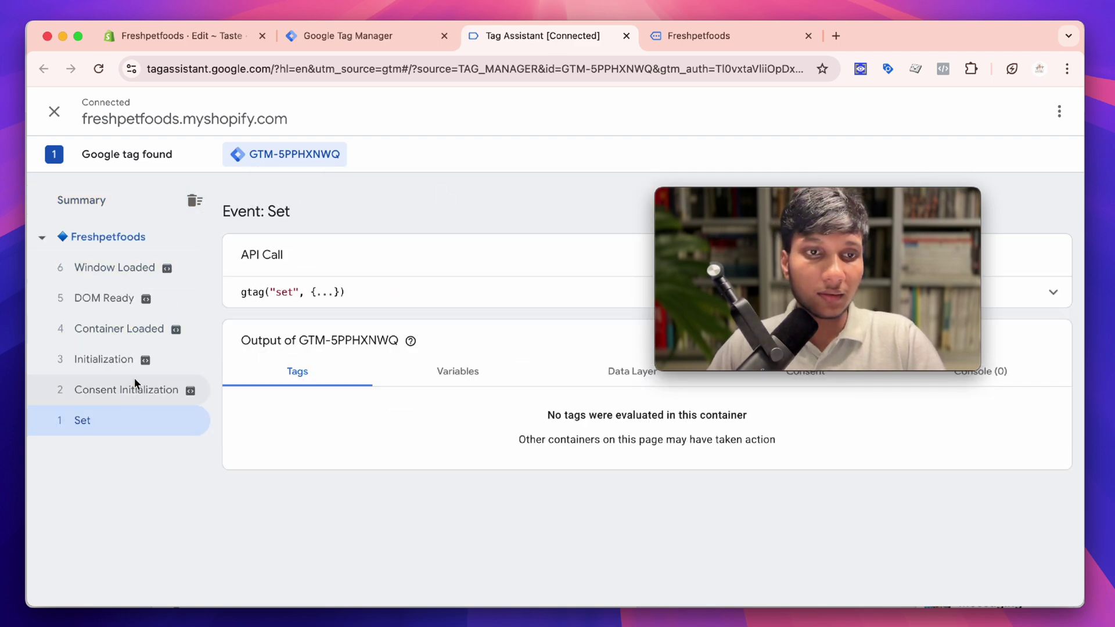
left_click(138, 360)
left_click(145, 299)
left_click(149, 269)
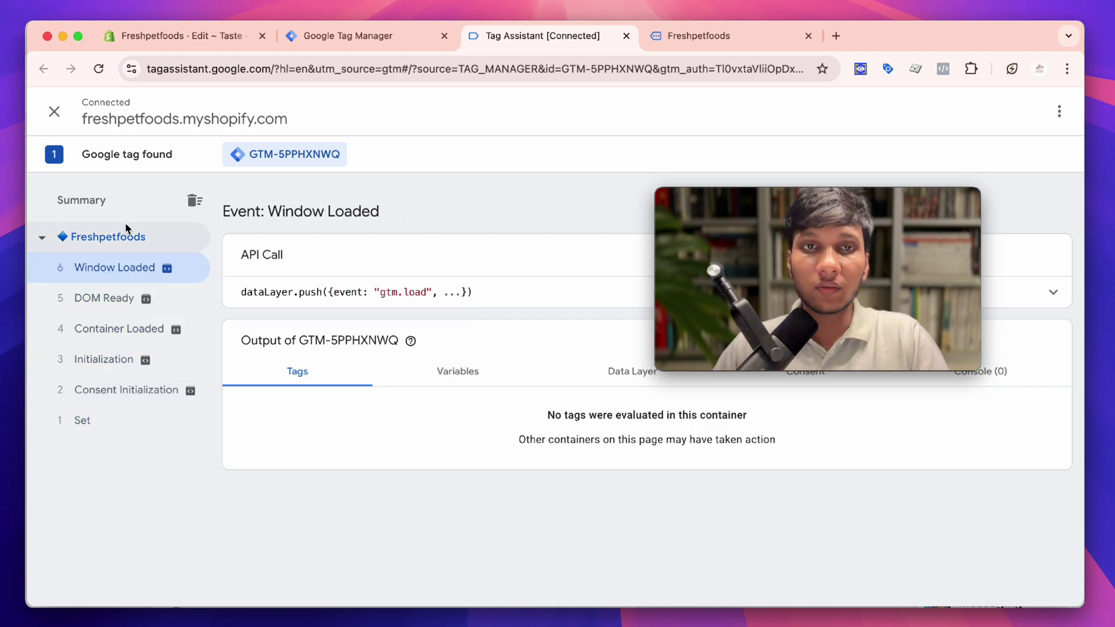
- Alternate between the Y-Wrench product page and the Tag Assistant debug summary to confirm the connection
left_click(699, 37)
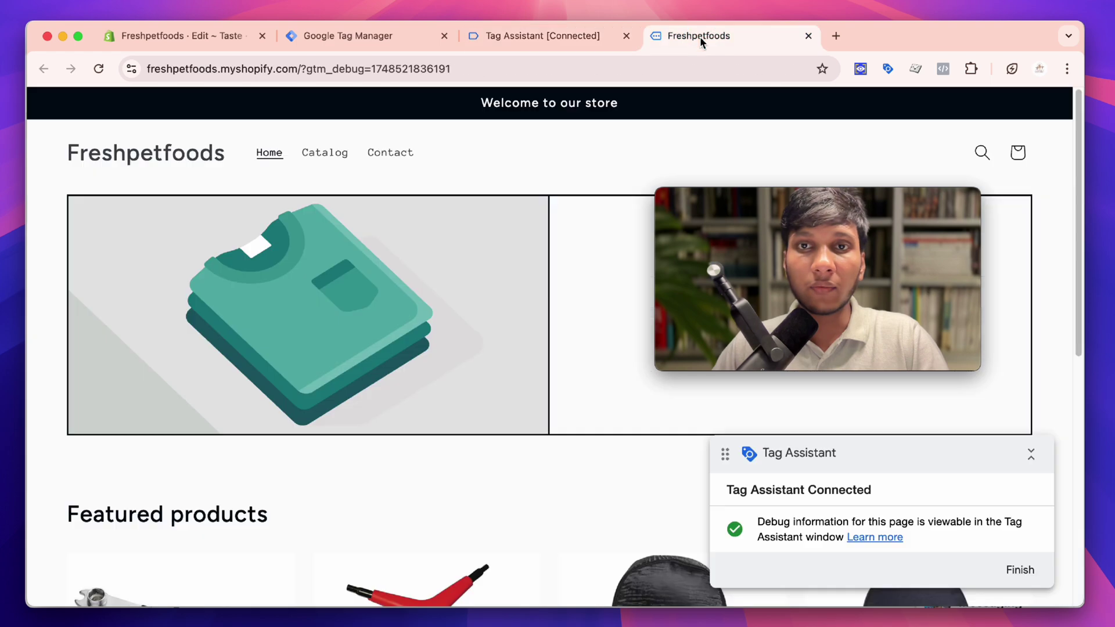
scroll(489, 293, "down", 5)
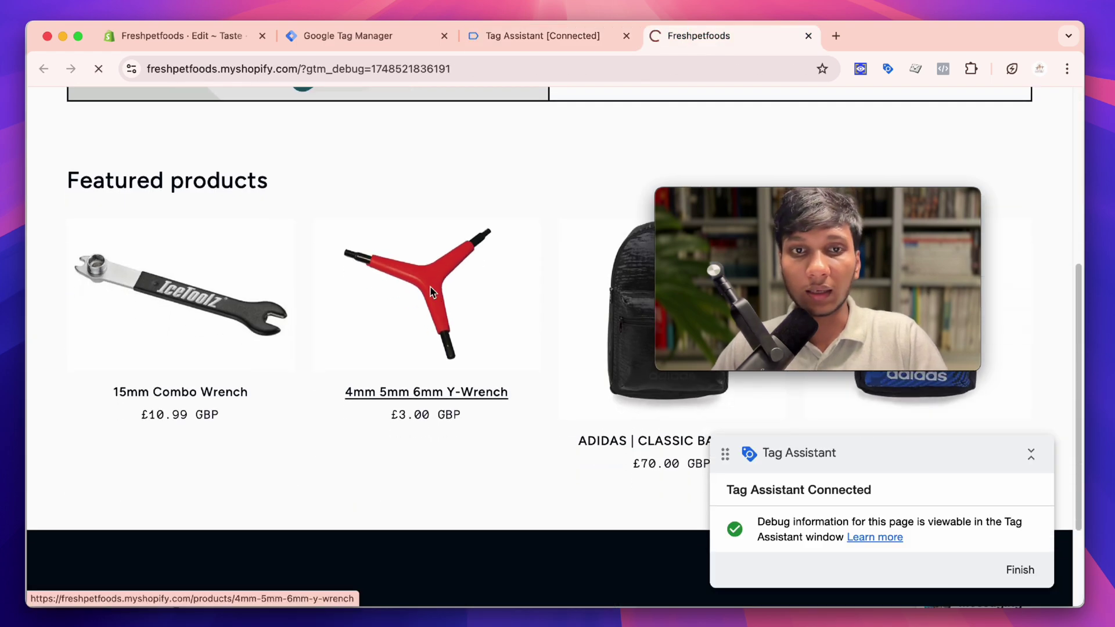
scroll(595, 299, "down", 10)
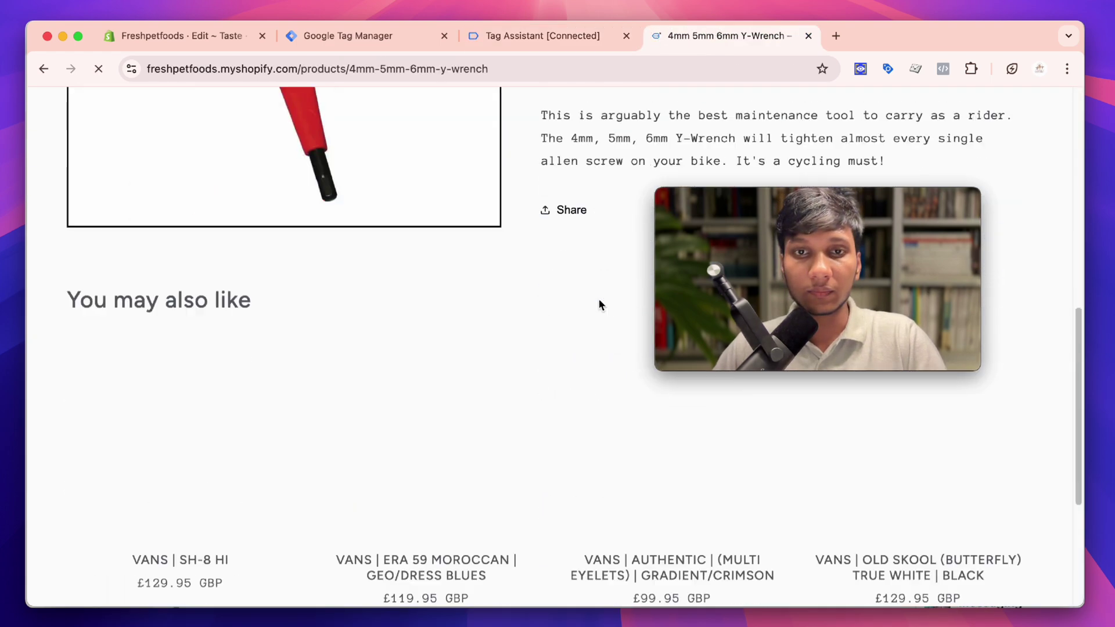
scroll(575, 267, "up", 10)
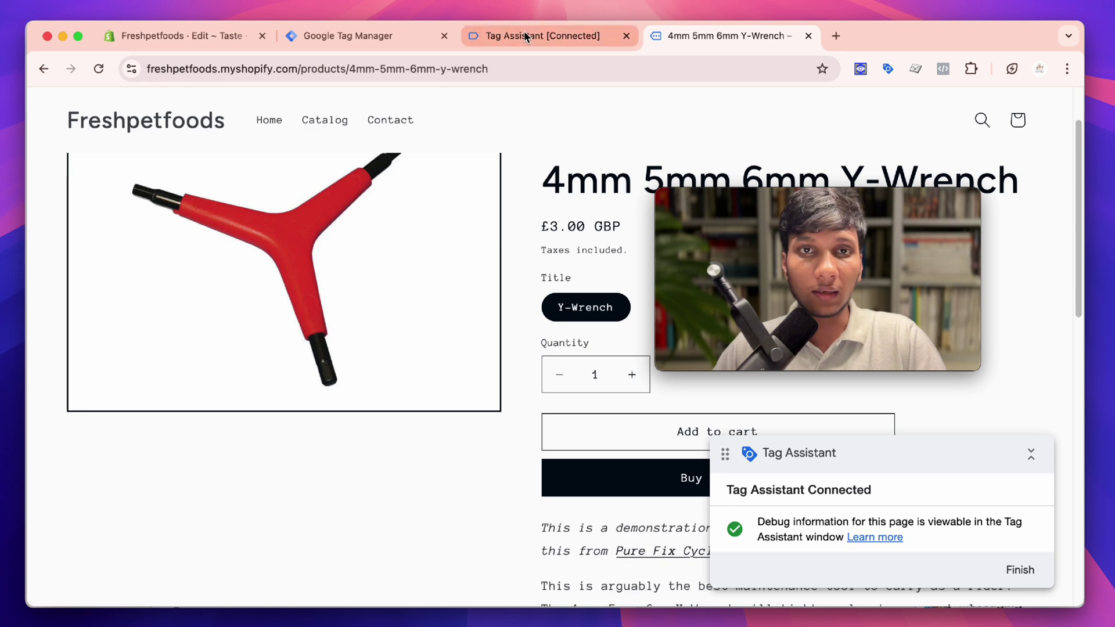
left_click(524, 32)
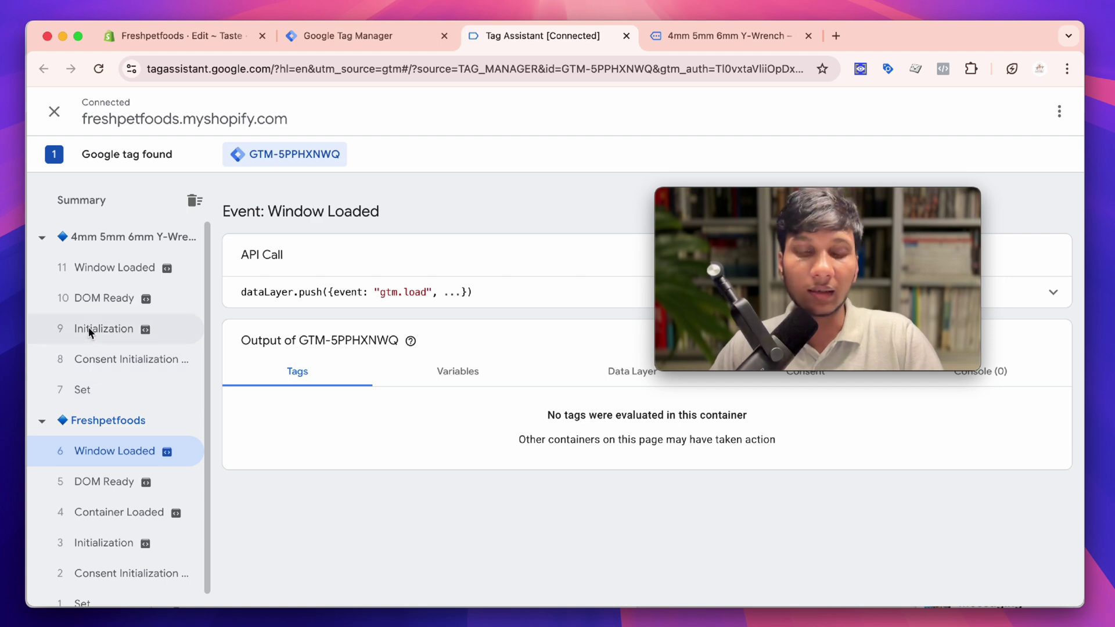
left_click(677, 39)
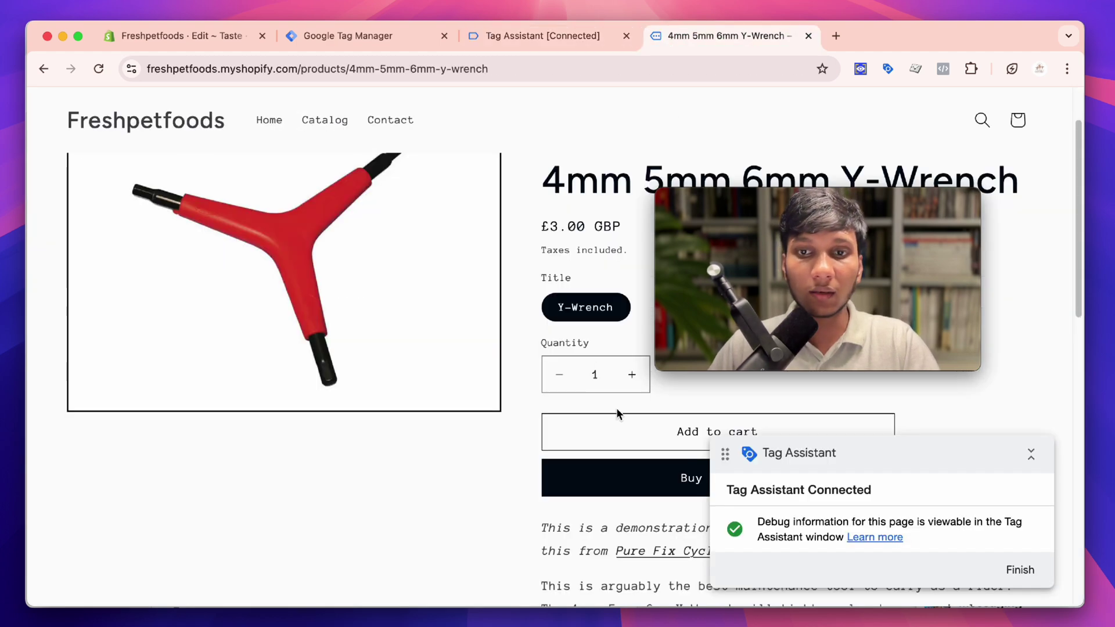
left_click(566, 36)
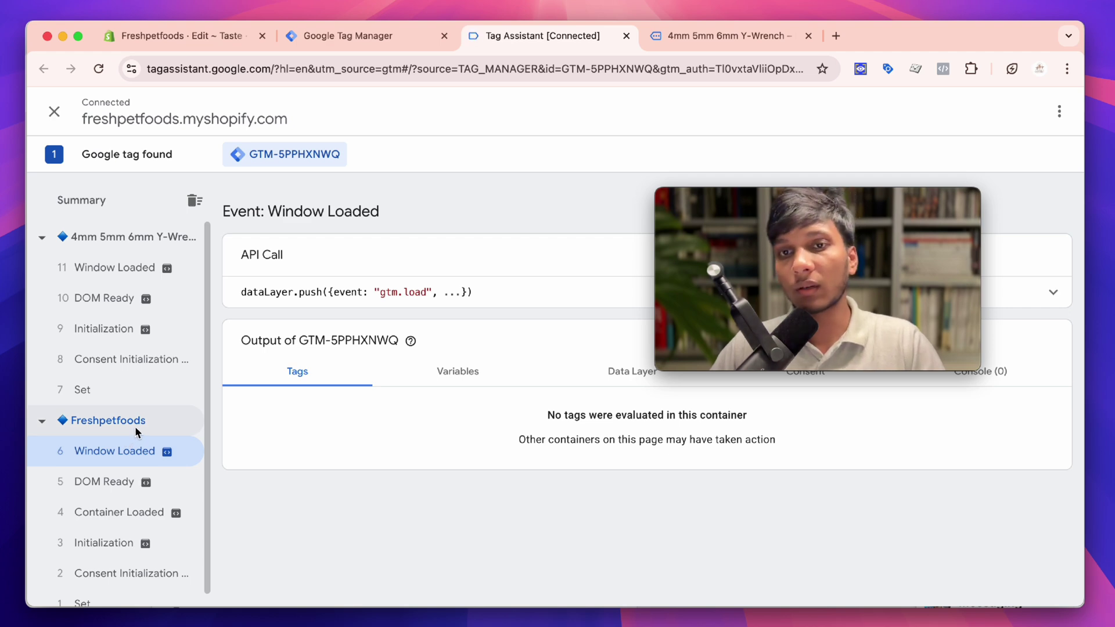
left_click(689, 37)
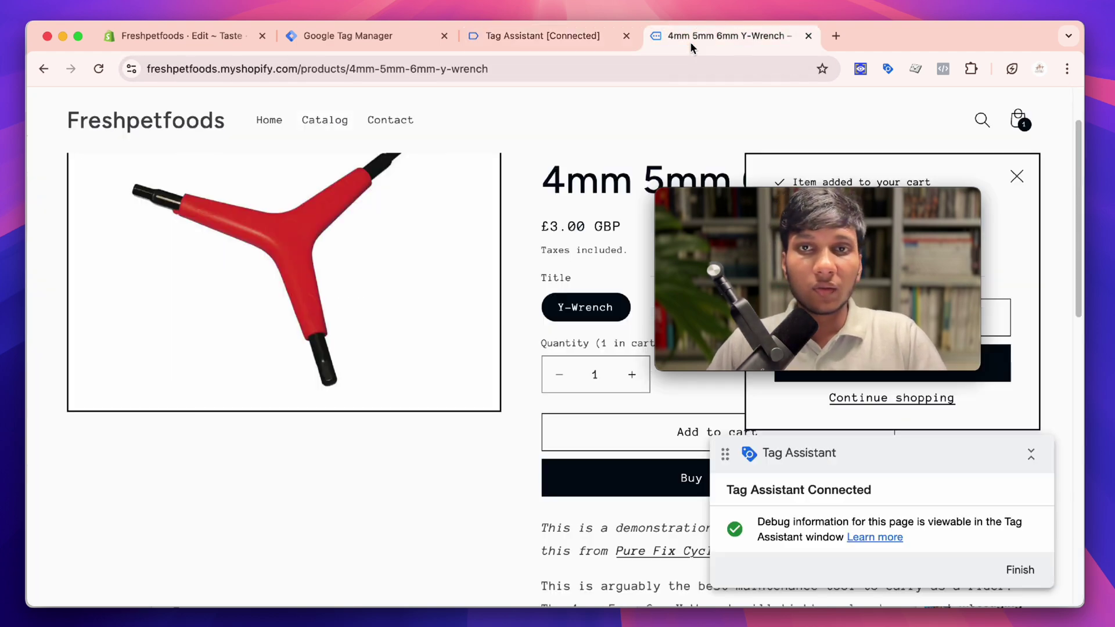
left_click(576, 40)
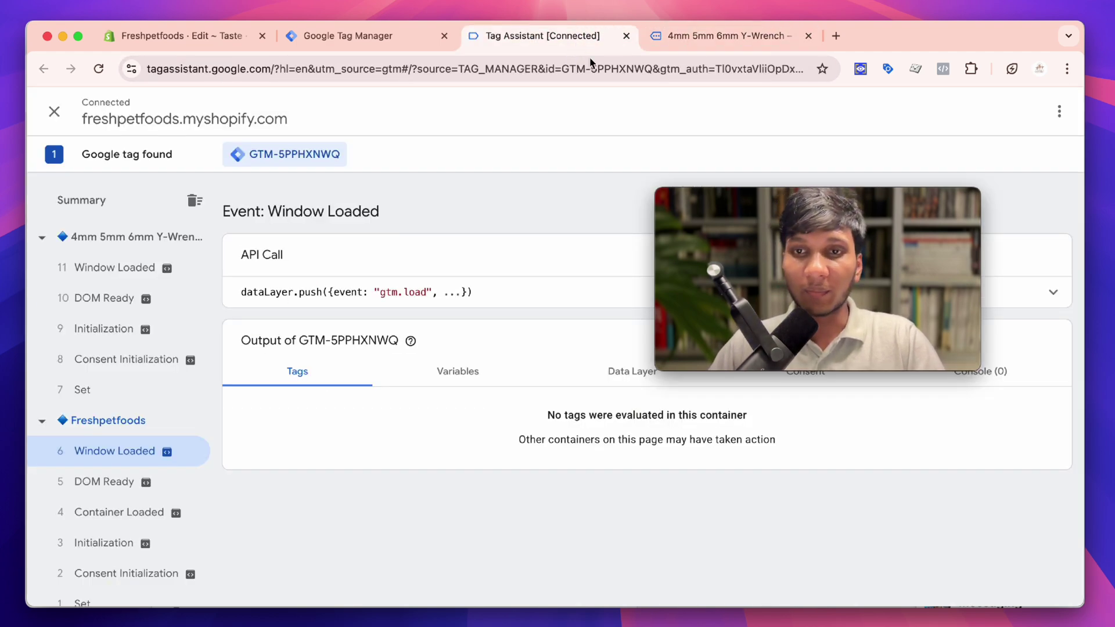
left_click(713, 38)
- Return to Tag Assistant, then open the 'Shopify GTM DataLayer GA4 Schema' guide in Notion
left_click(545, 51)
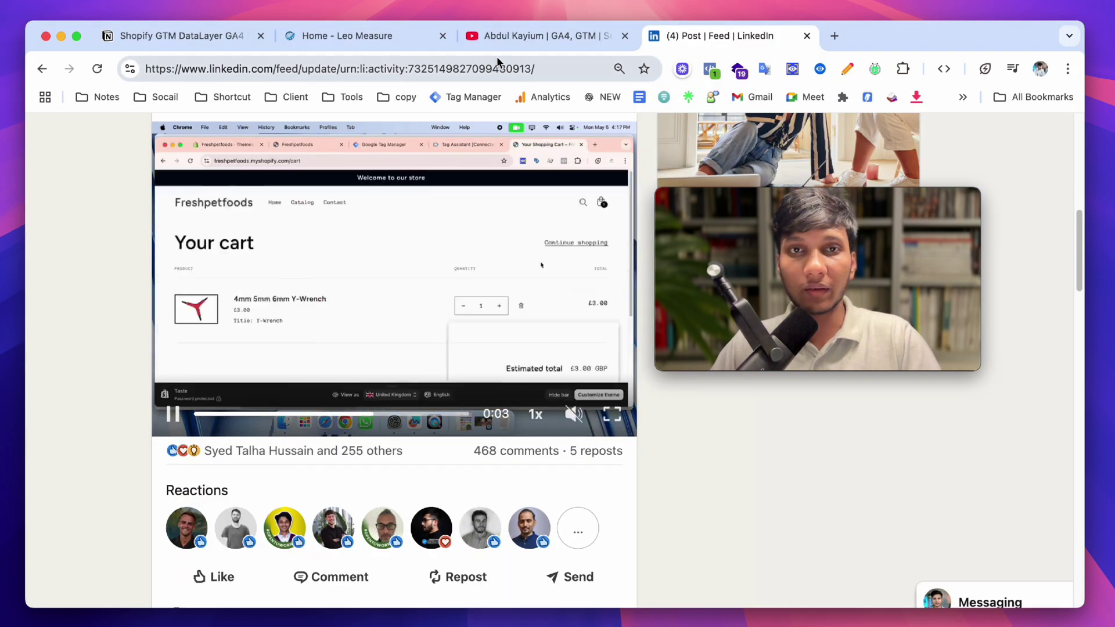
left_click(131, 38)
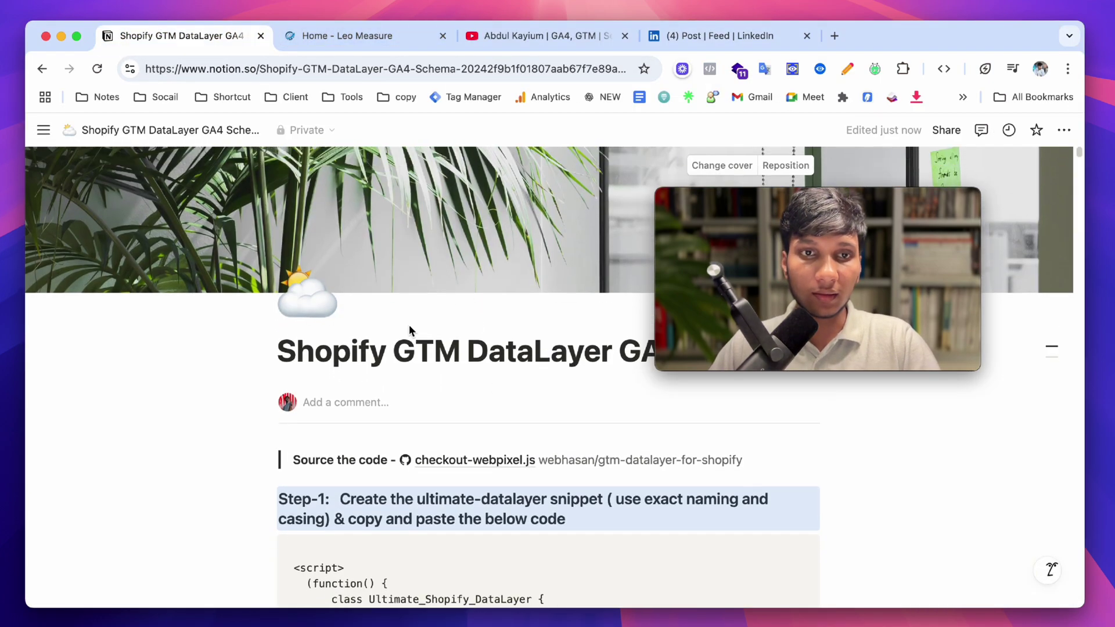
- Read through the Step-1 ultimate-datalayer script code in the Notion guide
scroll(442, 320, "down", 5)
scroll(479, 312, "down", 4)
scroll(454, 328, "up", 8)
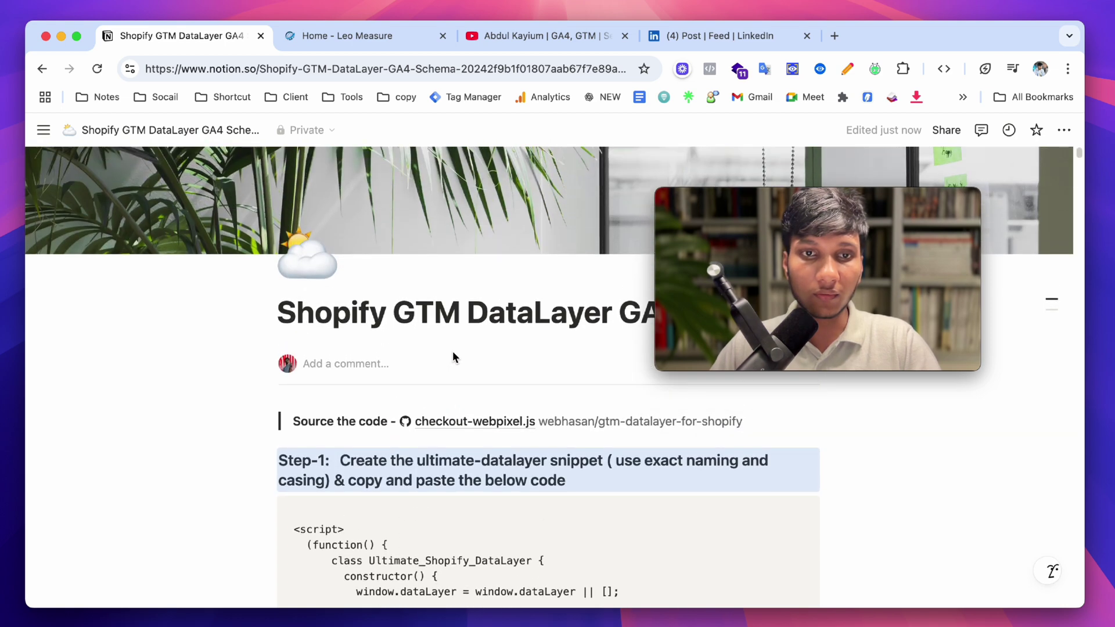
scroll(477, 334, "down", 10)
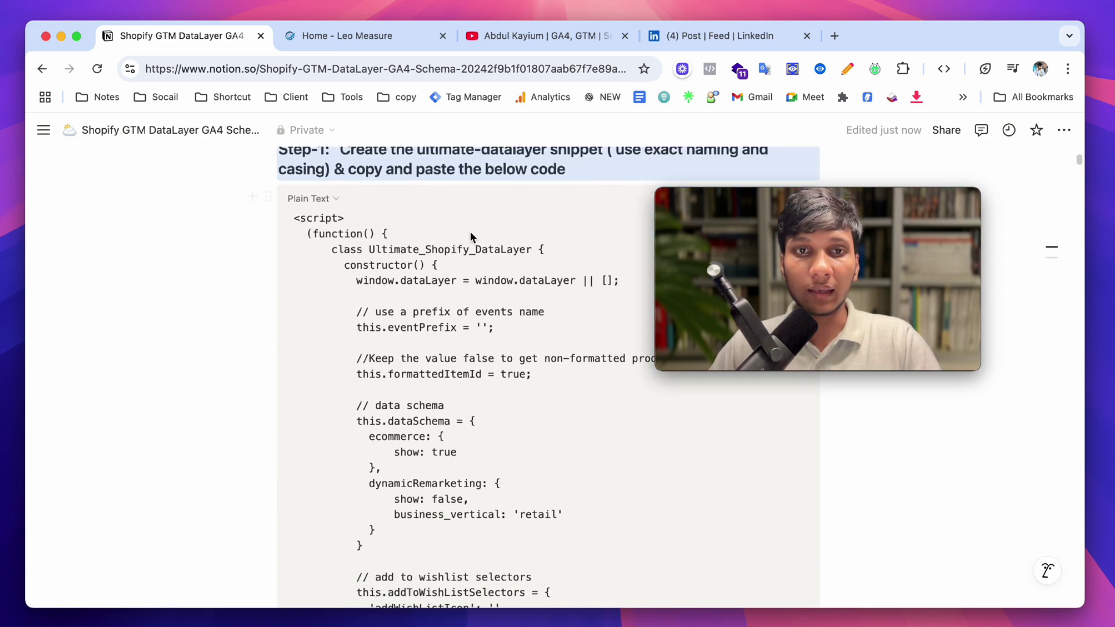
scroll(498, 276, "down", 10)
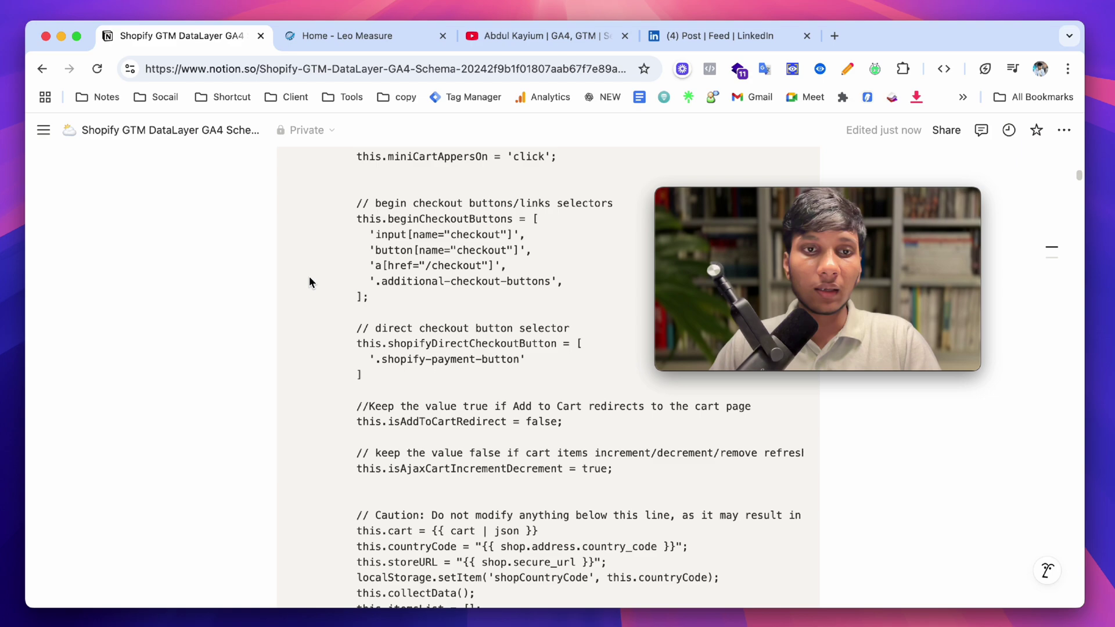
scroll(287, 263, "down", 10)
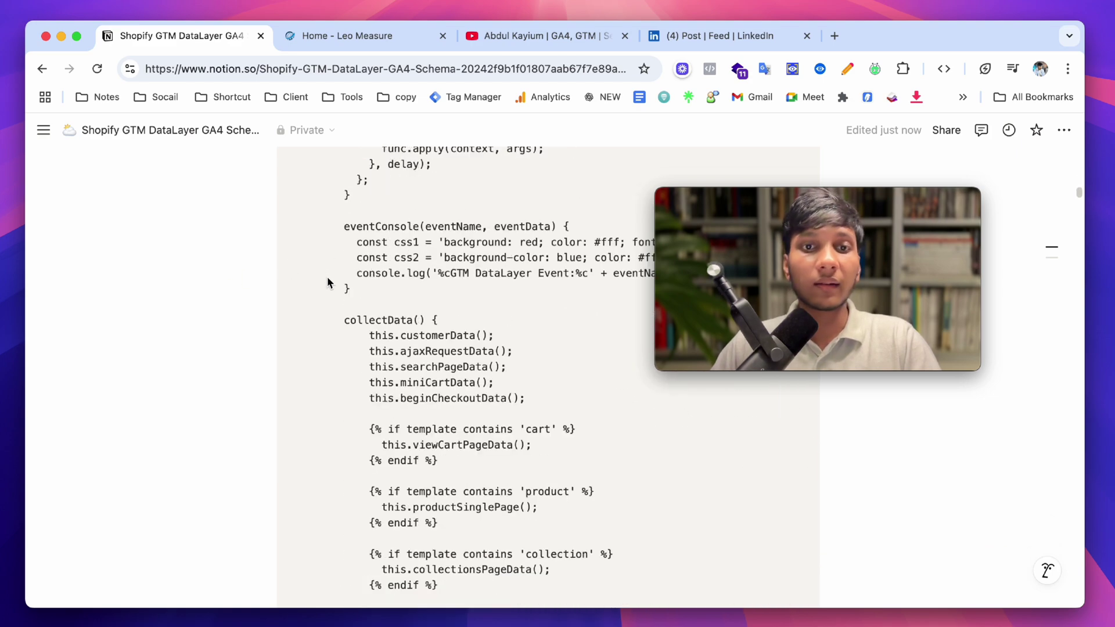
- Jump to Step-2 on installing the Data Layer code on Shopify and read it
mouse_move(1051, 247)
left_click(1023, 296)
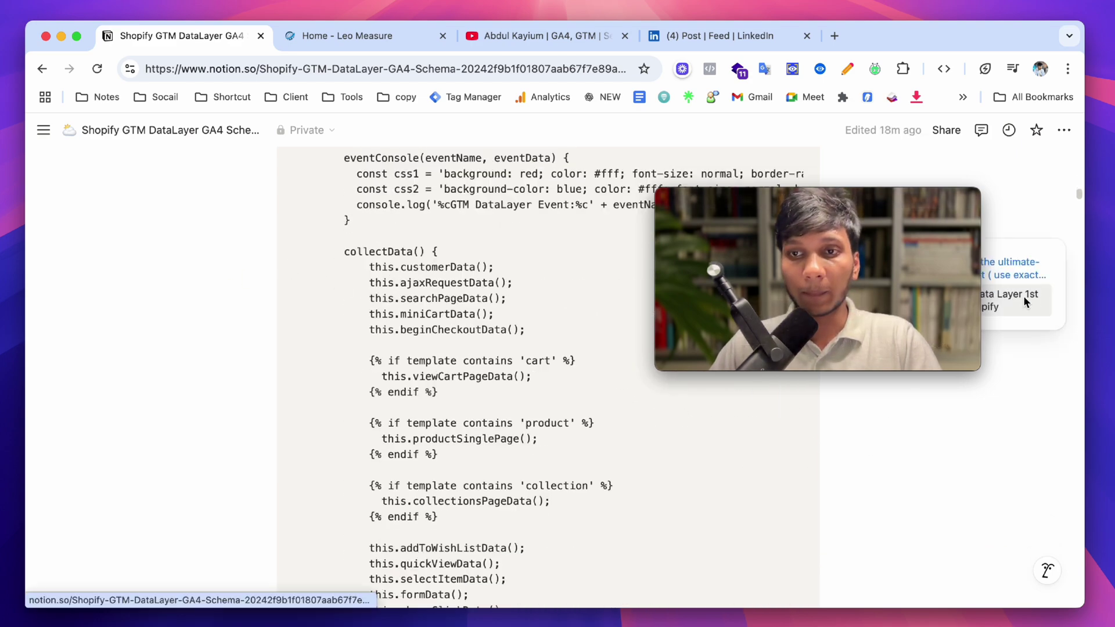
scroll(915, 462, "down", 15)
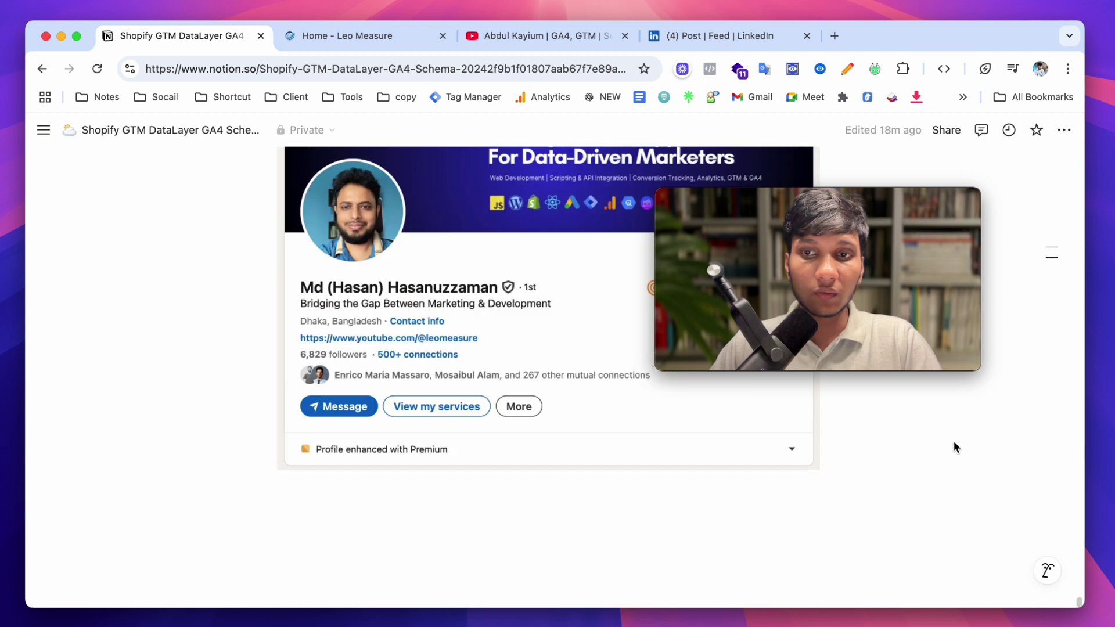
scroll(835, 443, "up", 3)
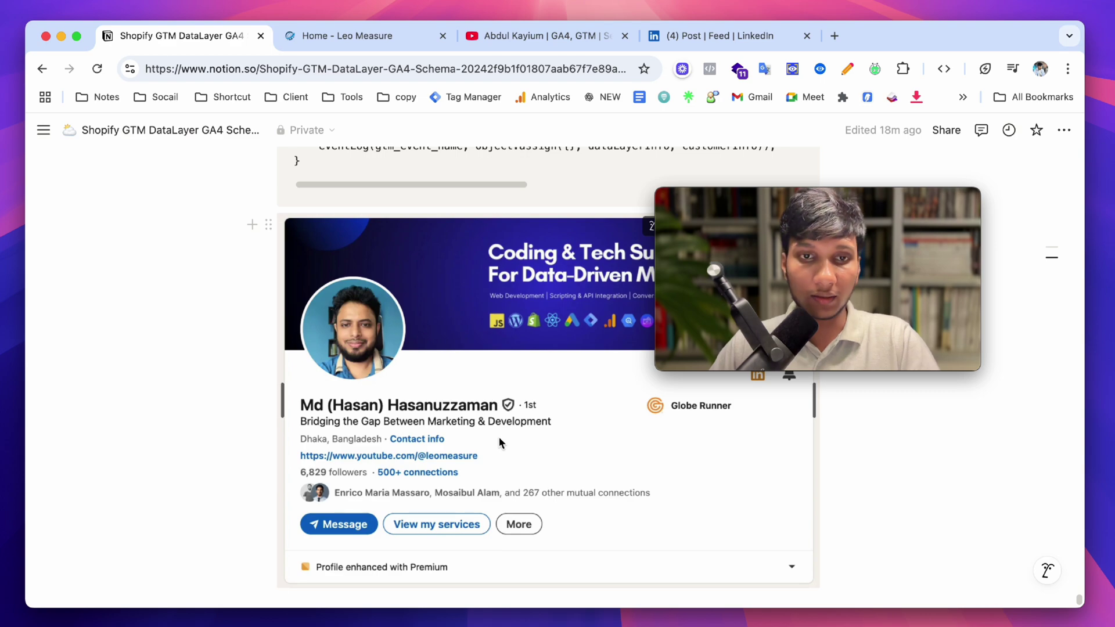
scroll(851, 419, "up", 7)
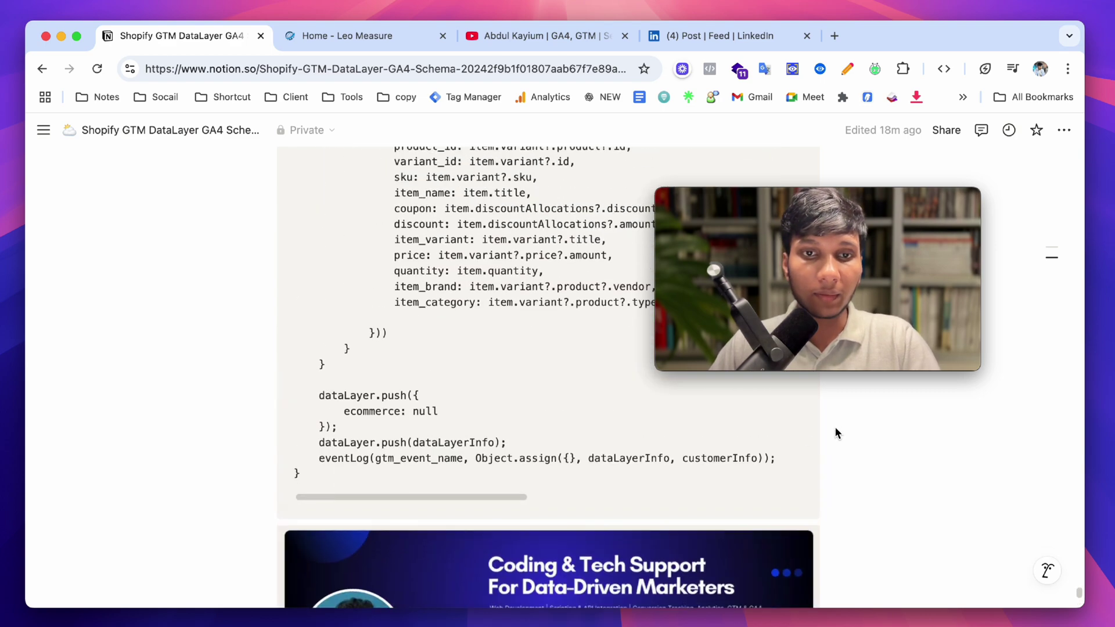
scroll(836, 430, "down", 5)
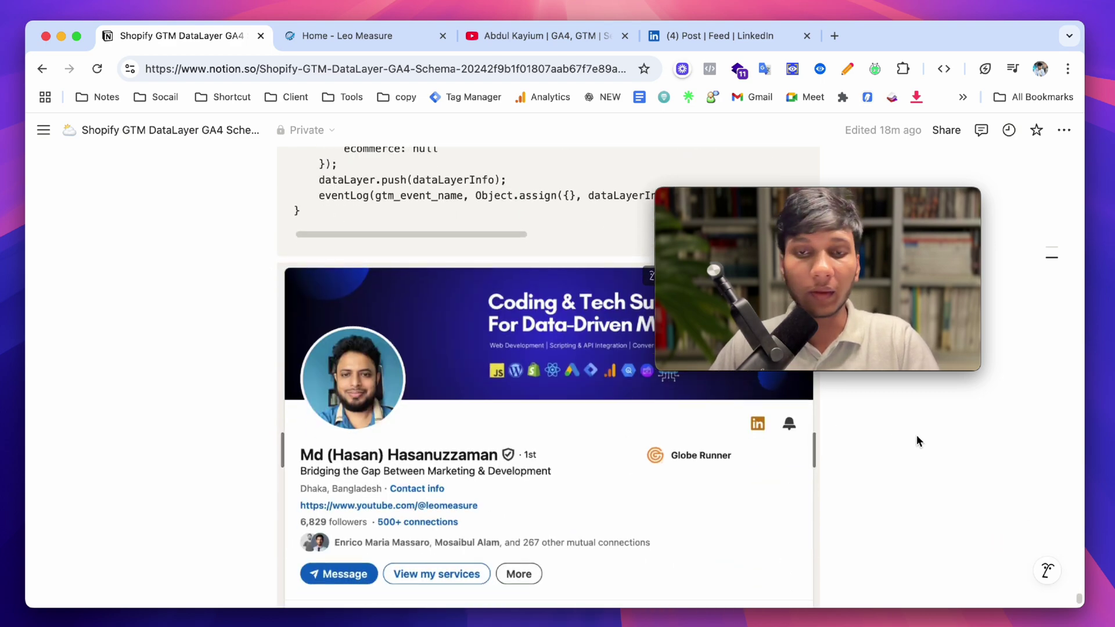
scroll(916, 434, "up", 10)
scroll(918, 434, "up", 10)
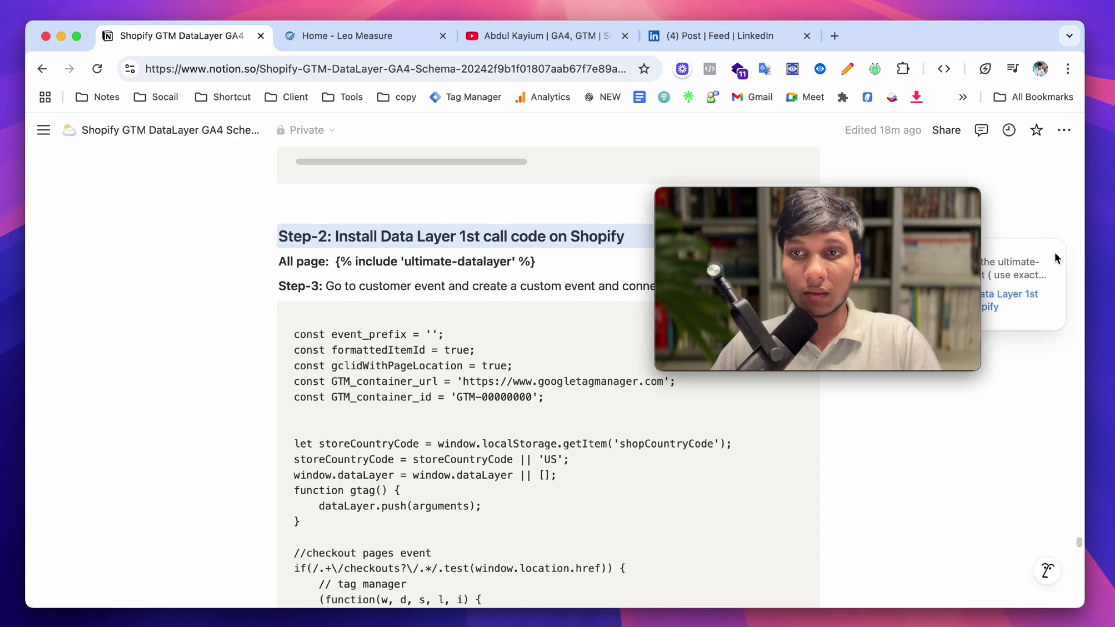
- Reread the Notion guide's Step-1 datalayer snippet instructions, then collapse the layout folder in Shopify's code editor
left_click(1054, 258)
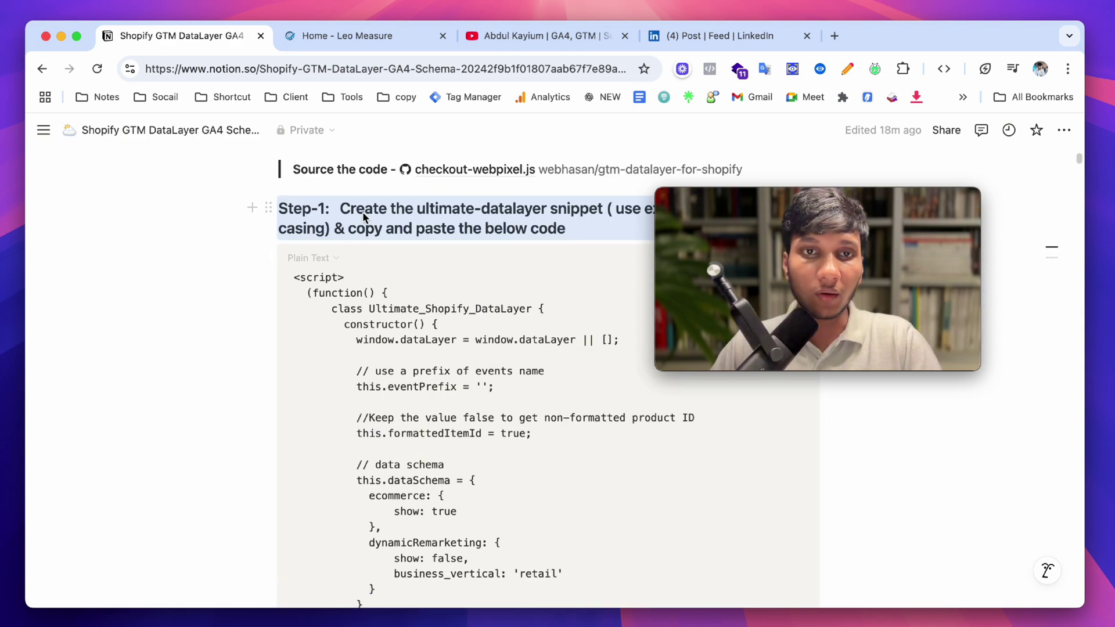
left_click(364, 211)
scroll(367, 187, "up", 5)
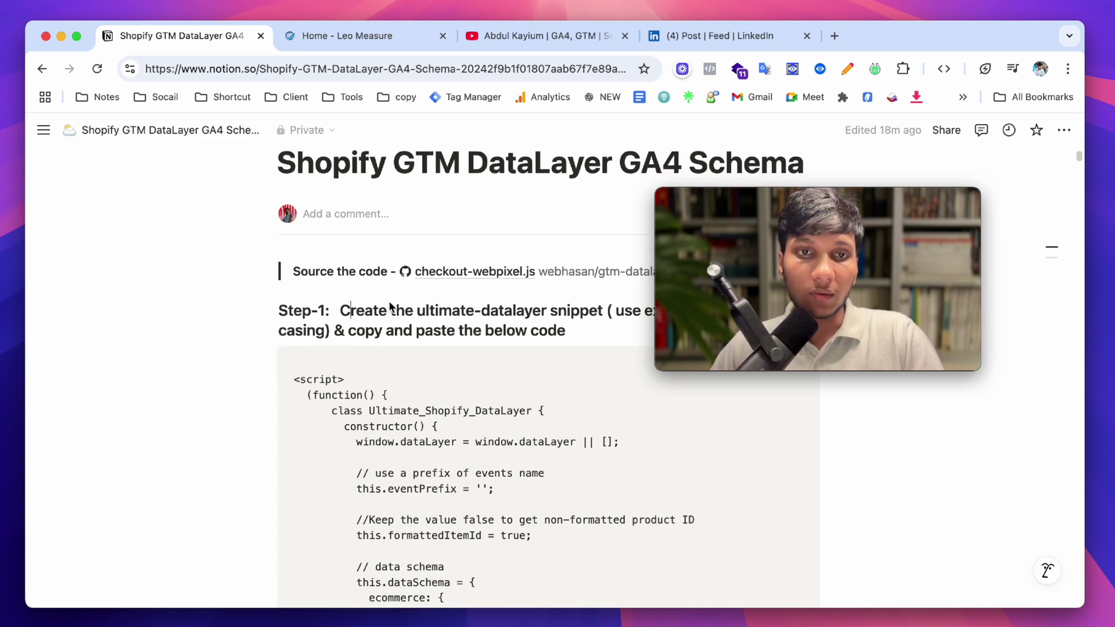
scroll(387, 311, "down", 3)
scroll(453, 223, "down", 2)
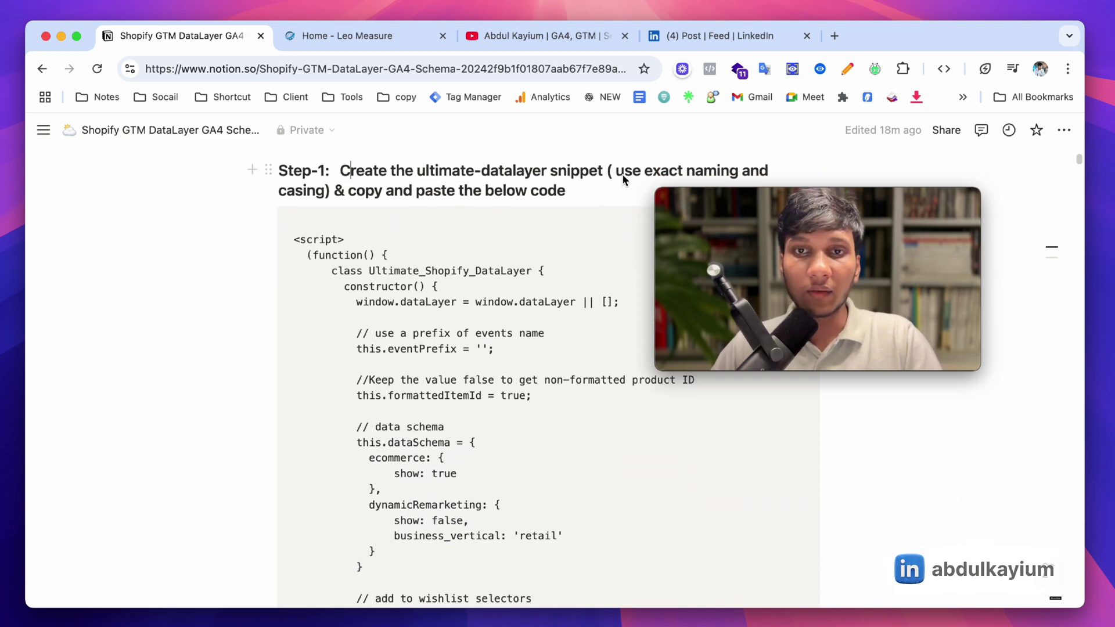
left_click_drag(623, 180, 446, 300)
left_click(343, 378)
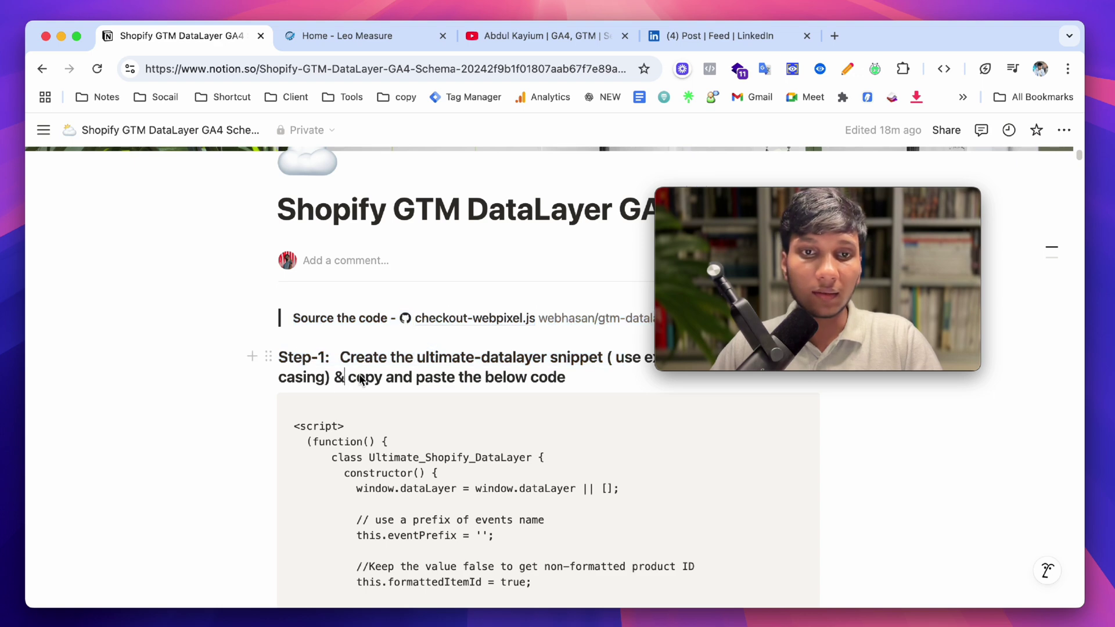
scroll(500, 384, "down", 3)
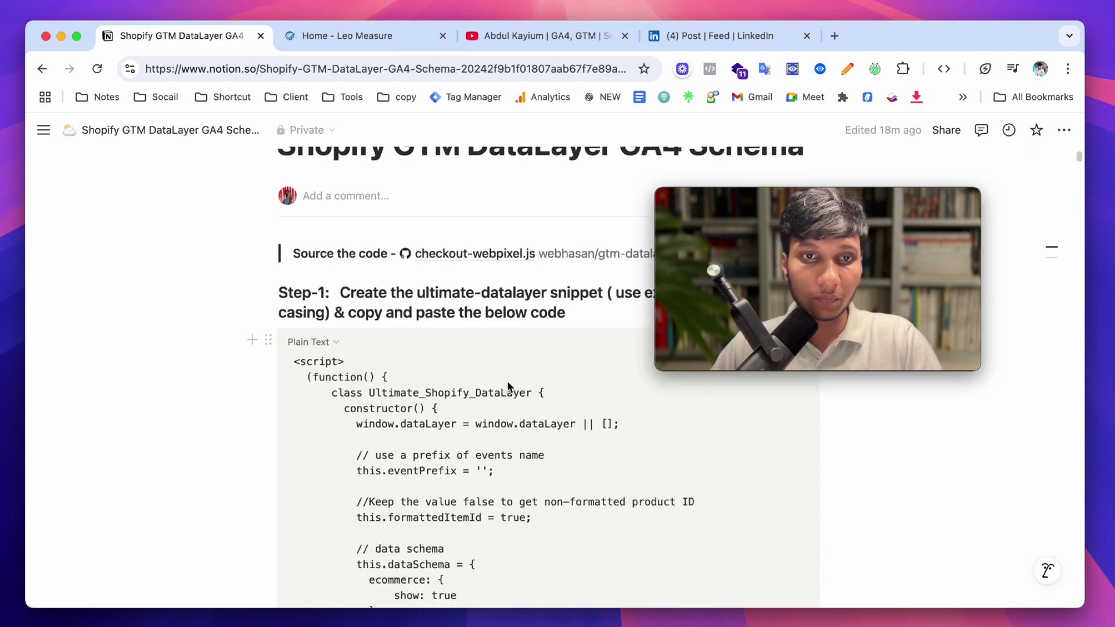
scroll(508, 386, "up", 6)
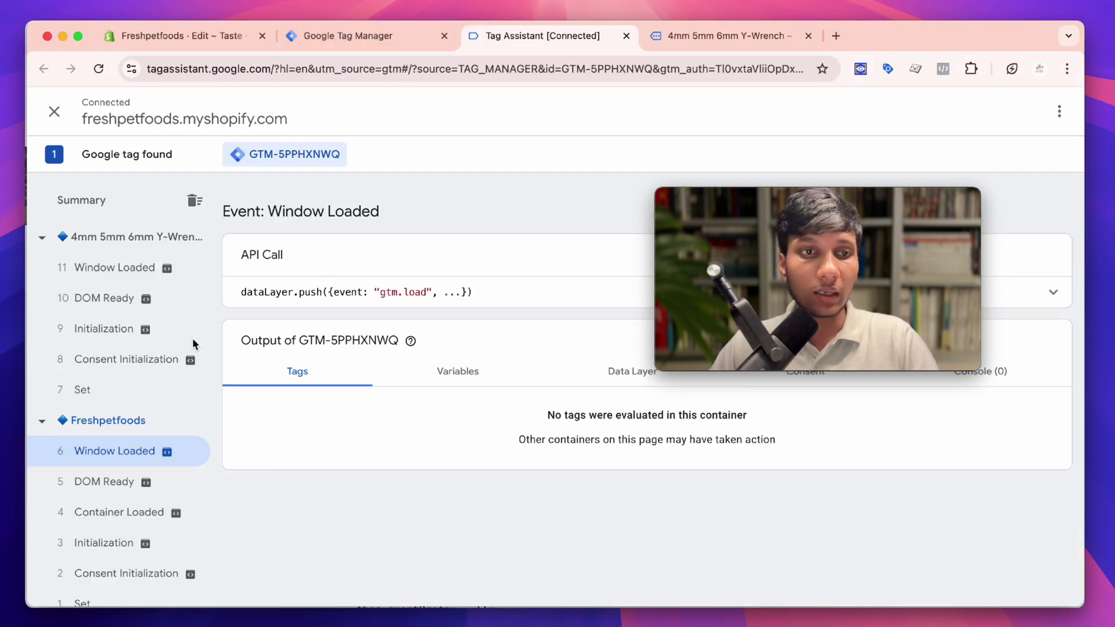
left_click(192, 36)
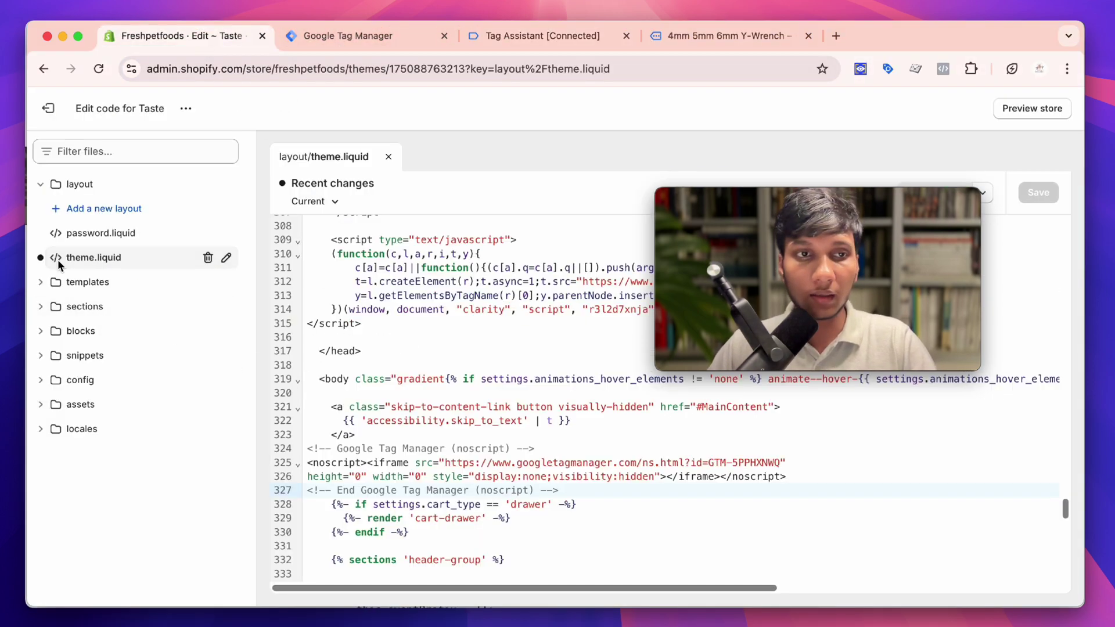
left_click(40, 186)
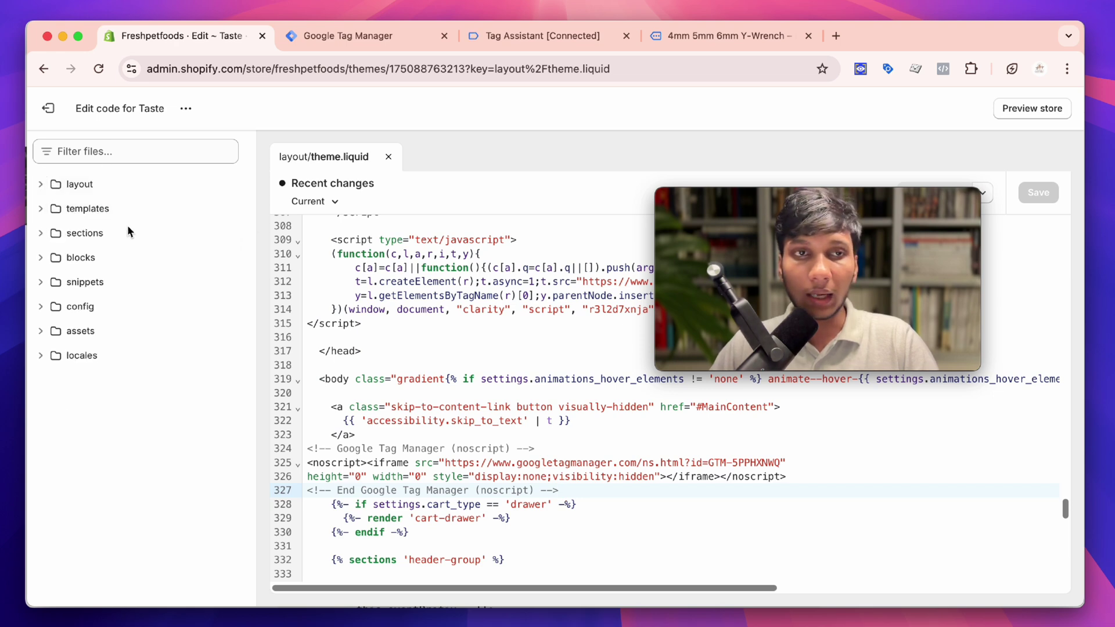